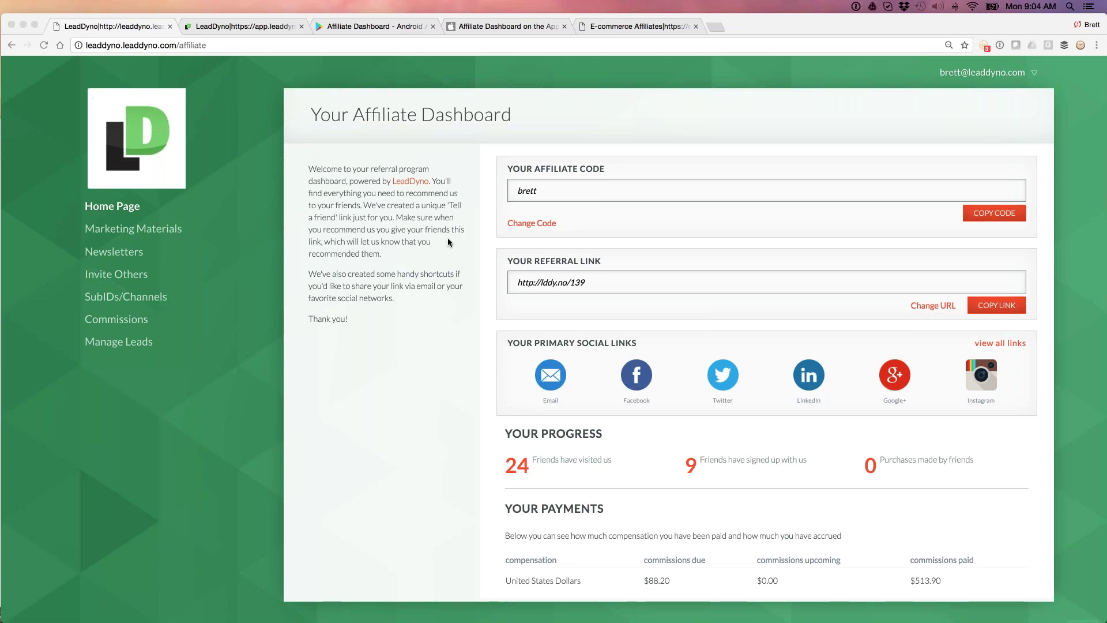
scroll(446, 238, down, 1)
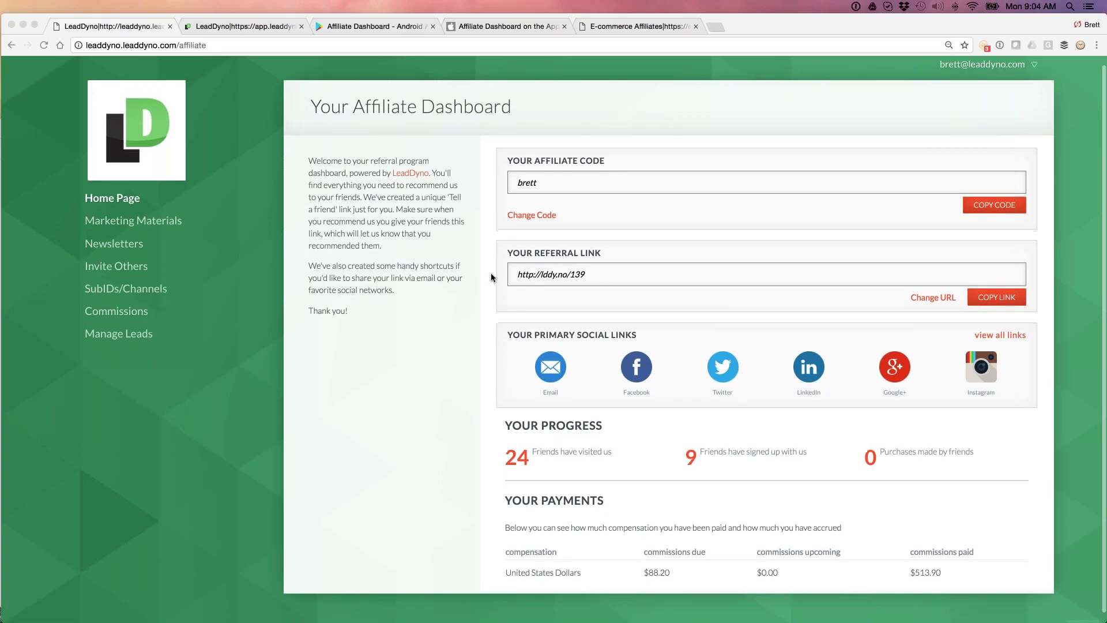
scroll(601, 249, up, 1)
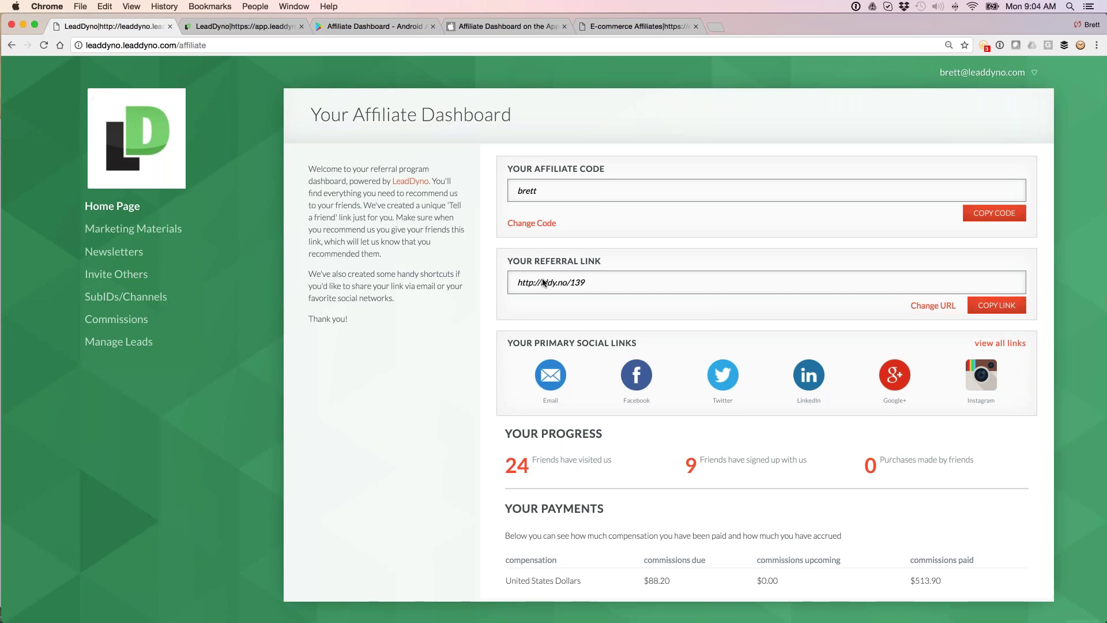
scroll(543, 282, down, 1)
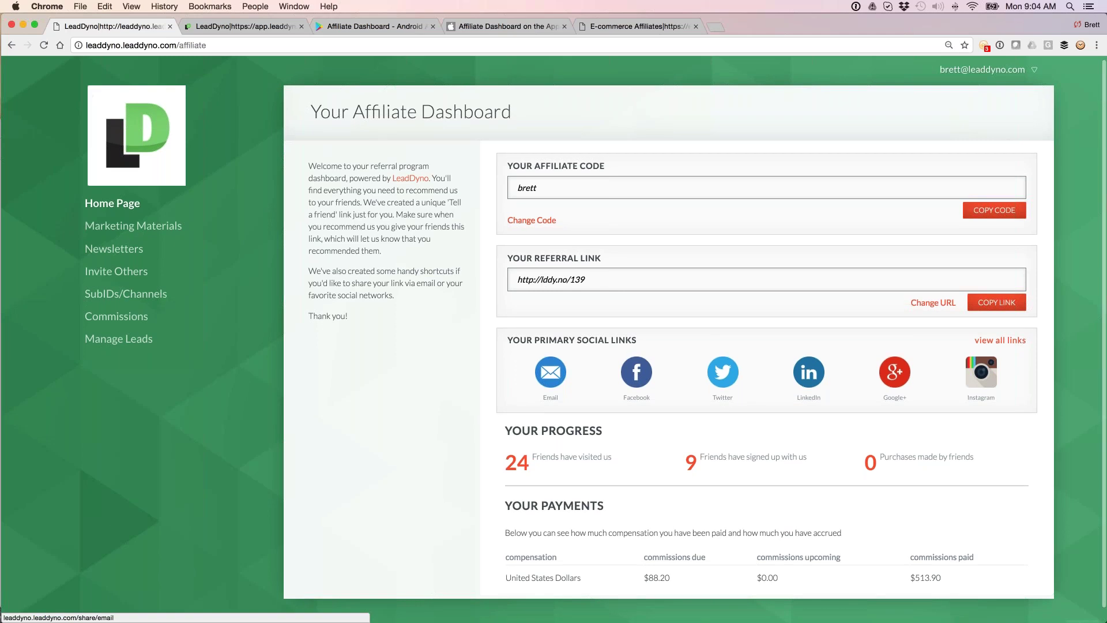
scroll(551, 372, down, 1)
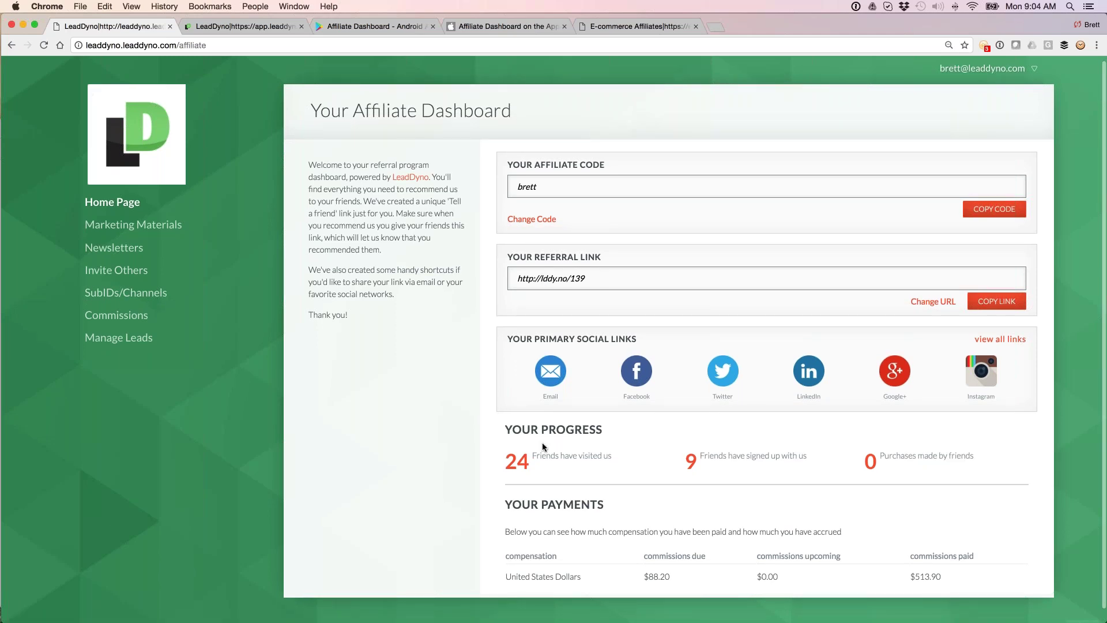
scroll(542, 442, down, 1)
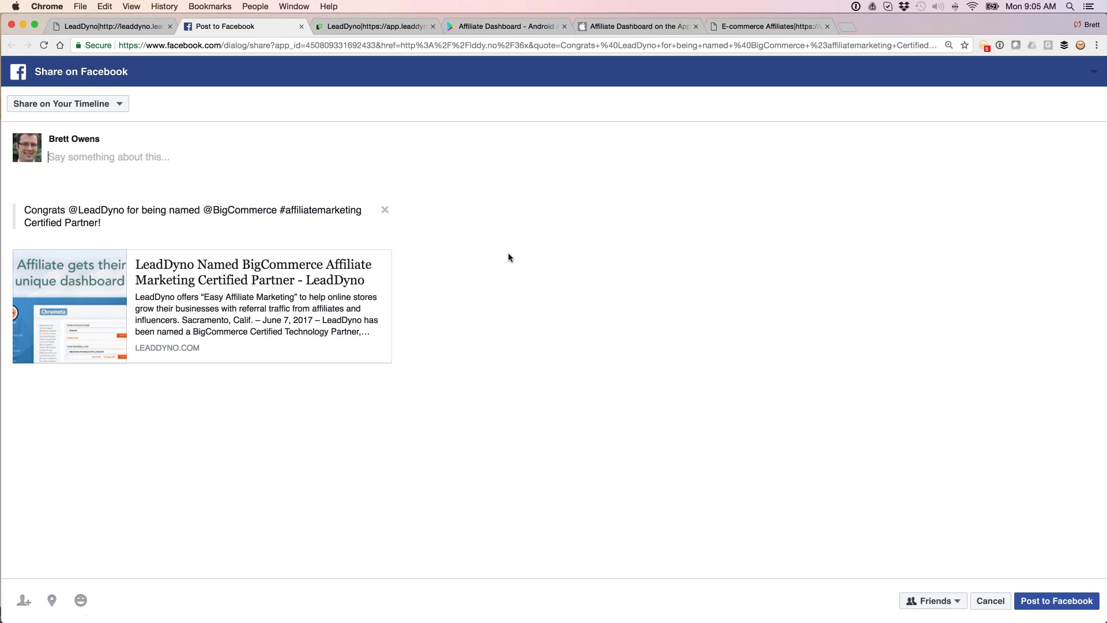
Switch the share from Facebook to a prefilled congratulatory tweet, then return to the affiliate dashboard
click(300, 29)
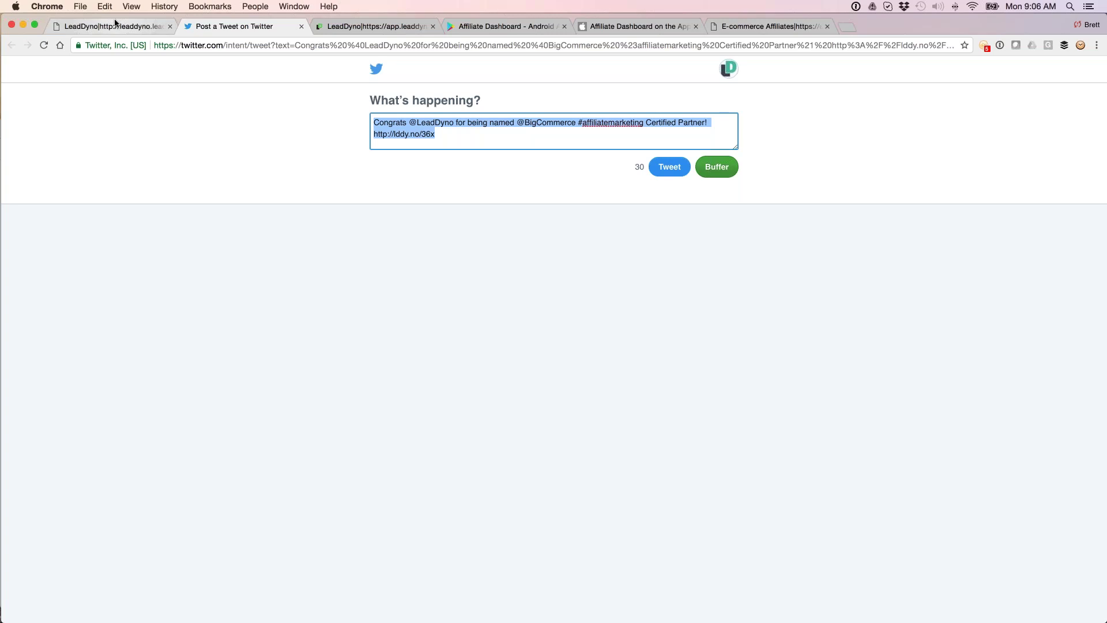
click(115, 24)
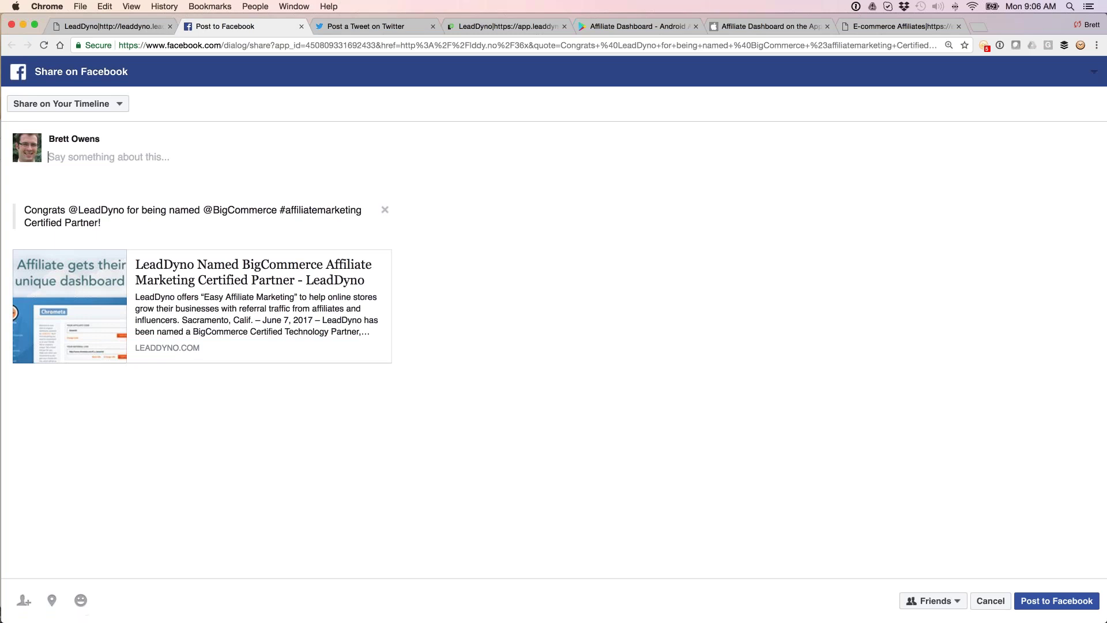
Review the banner ads in Marketing Materials, then go to the affiliate newsletter archives
click(137, 29)
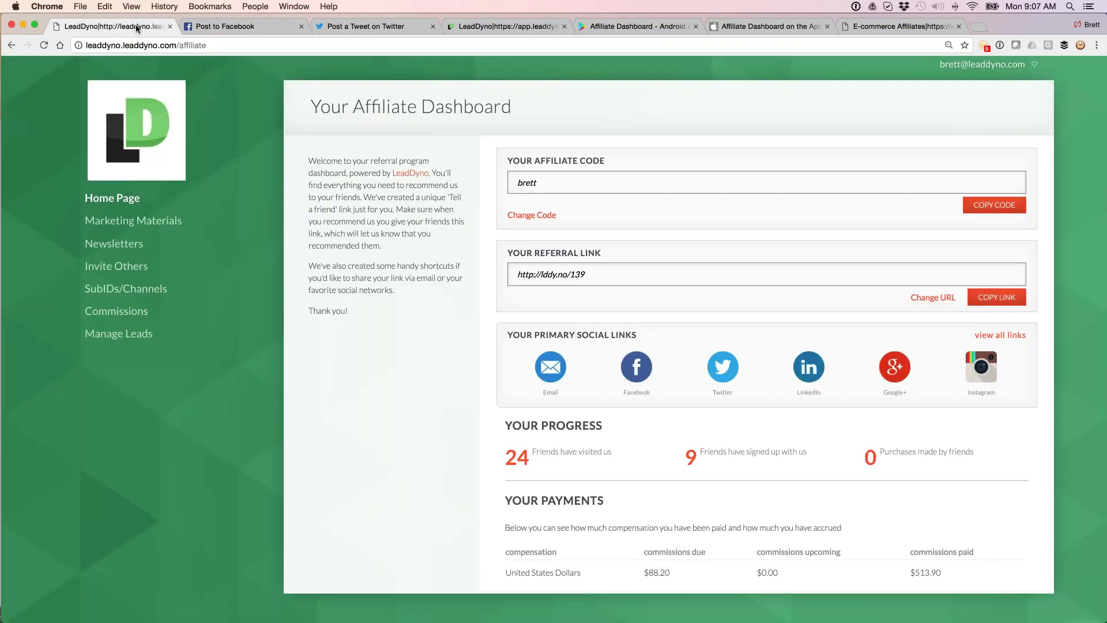
click(125, 224)
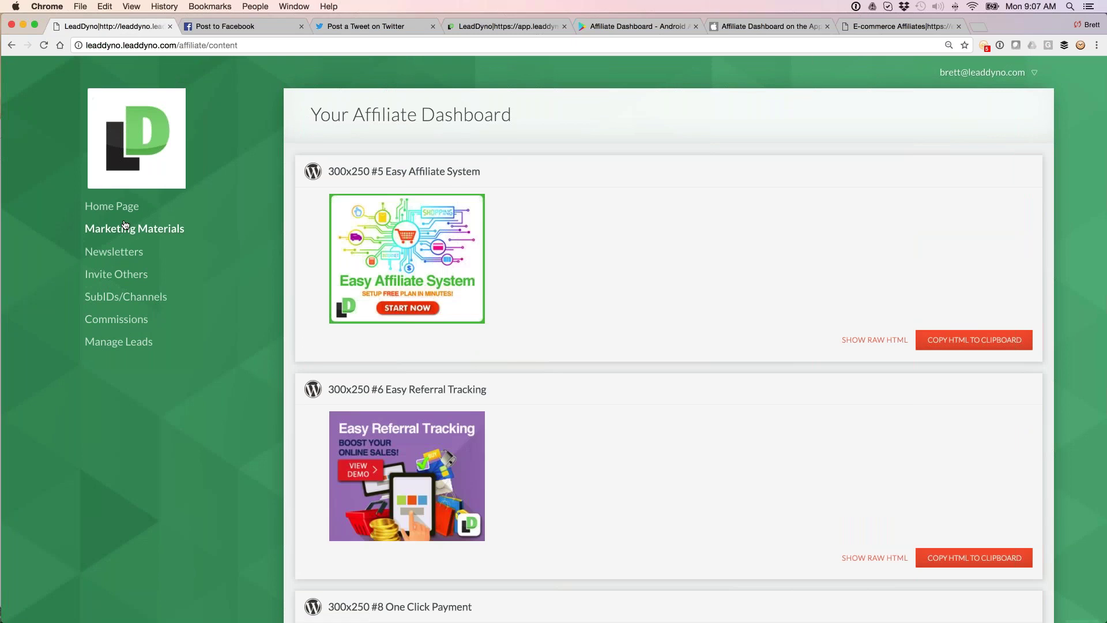
scroll(125, 224, down, 2)
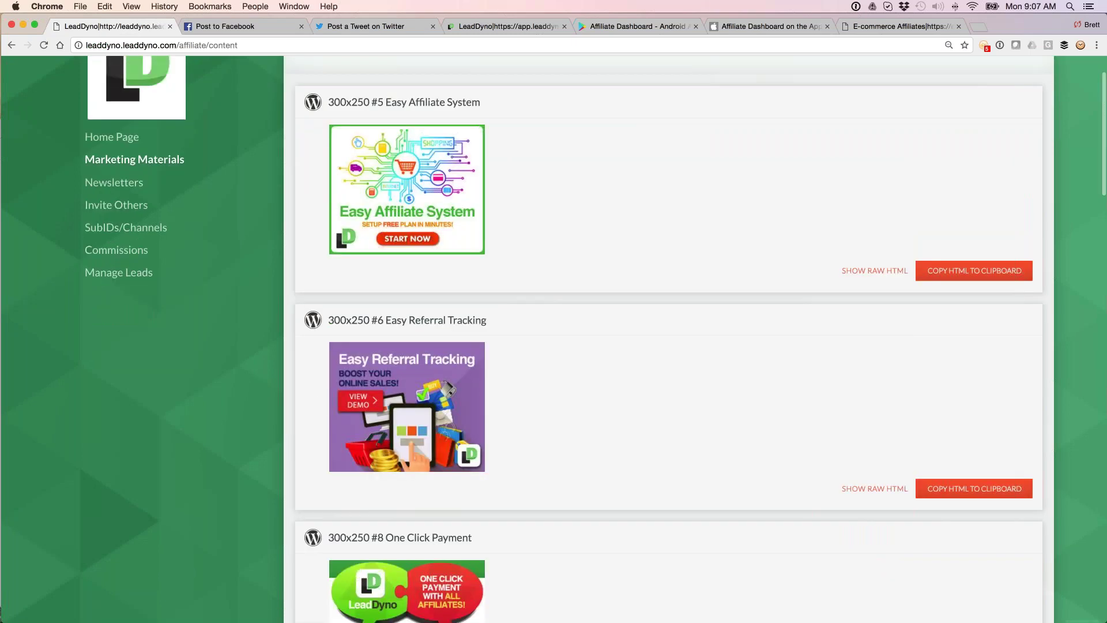
scroll(646, 411, down, 2)
scroll(646, 412, down, 7)
scroll(646, 412, down, 5)
scroll(647, 412, down, 5)
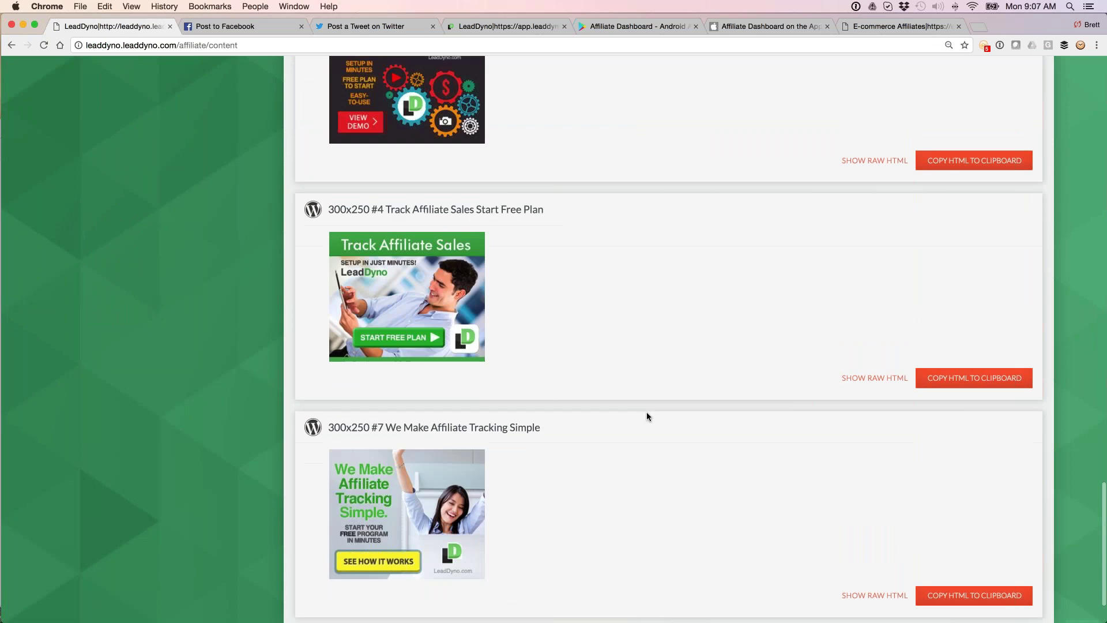
scroll(647, 416, down, 3)
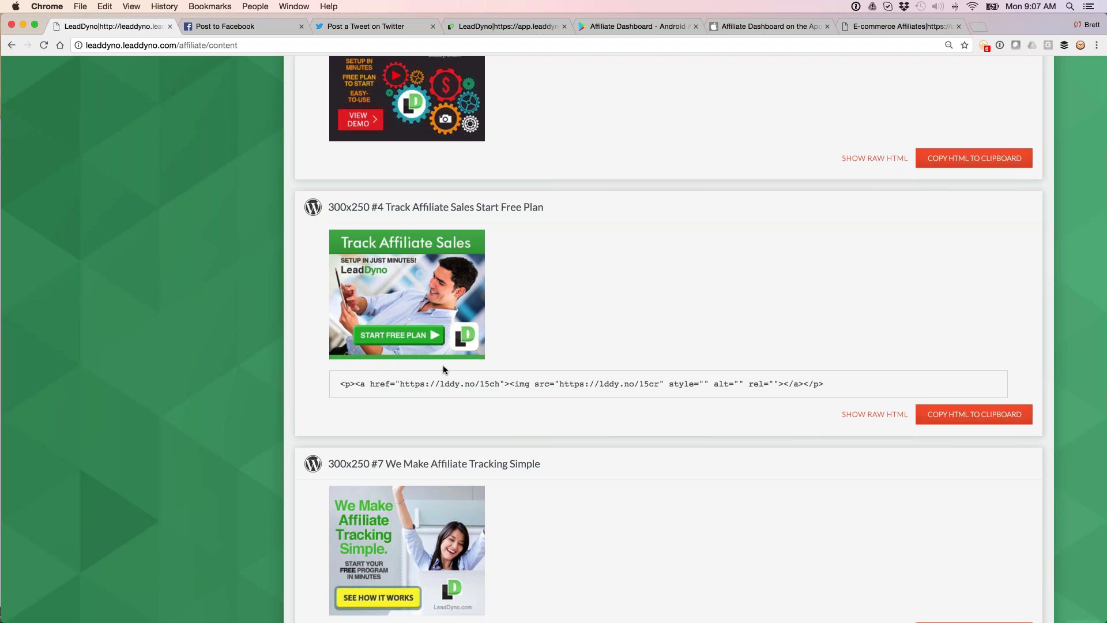
scroll(443, 365, up, 3)
scroll(443, 365, up, 5)
scroll(442, 366, up, 2)
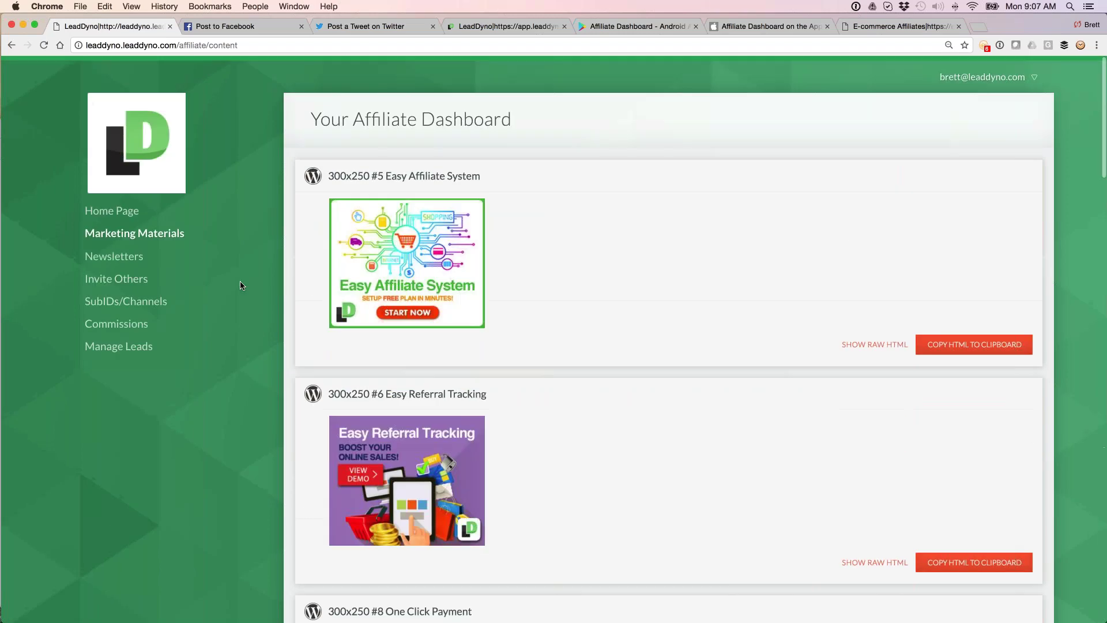
click(263, 252)
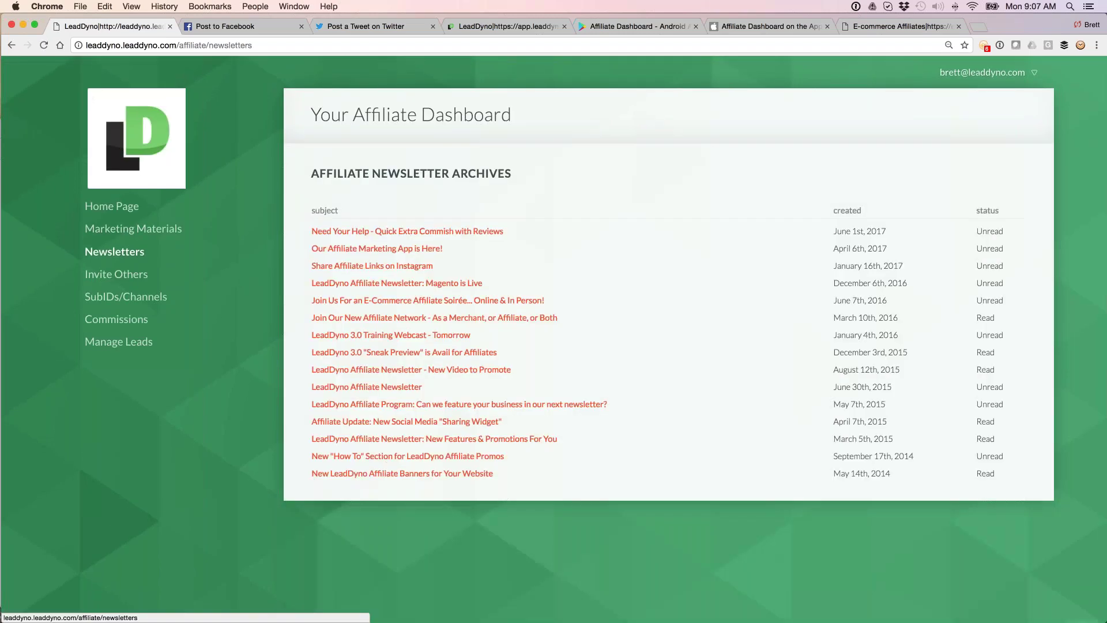
Read the 'Our Affiliate Marketing App is Here!' newsletter, then show the Android app on Google Play
click(376, 248)
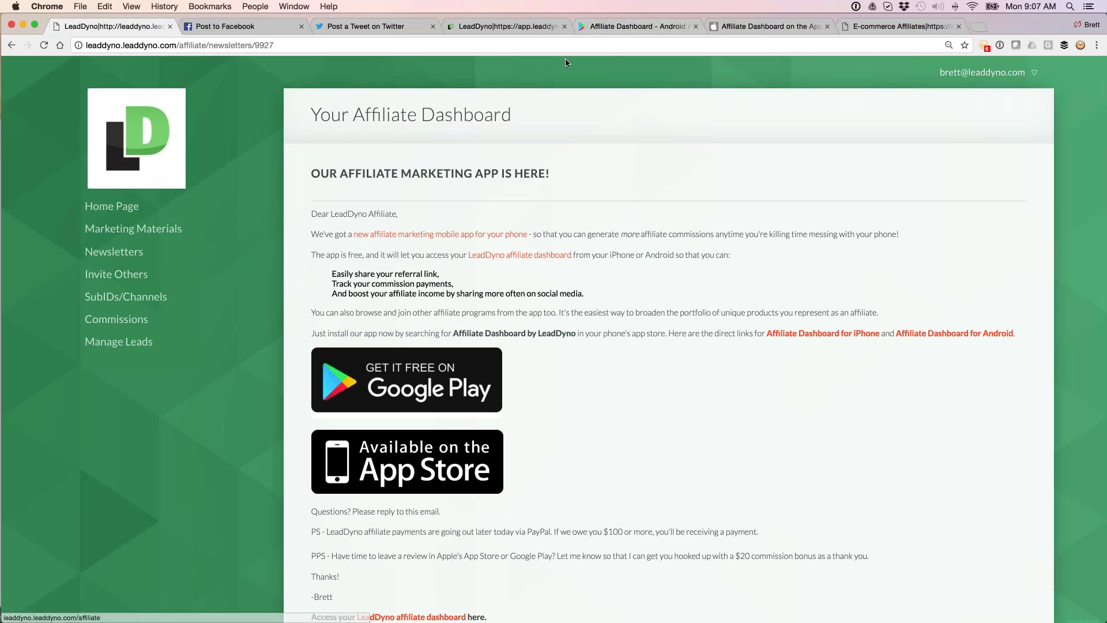
click(605, 27)
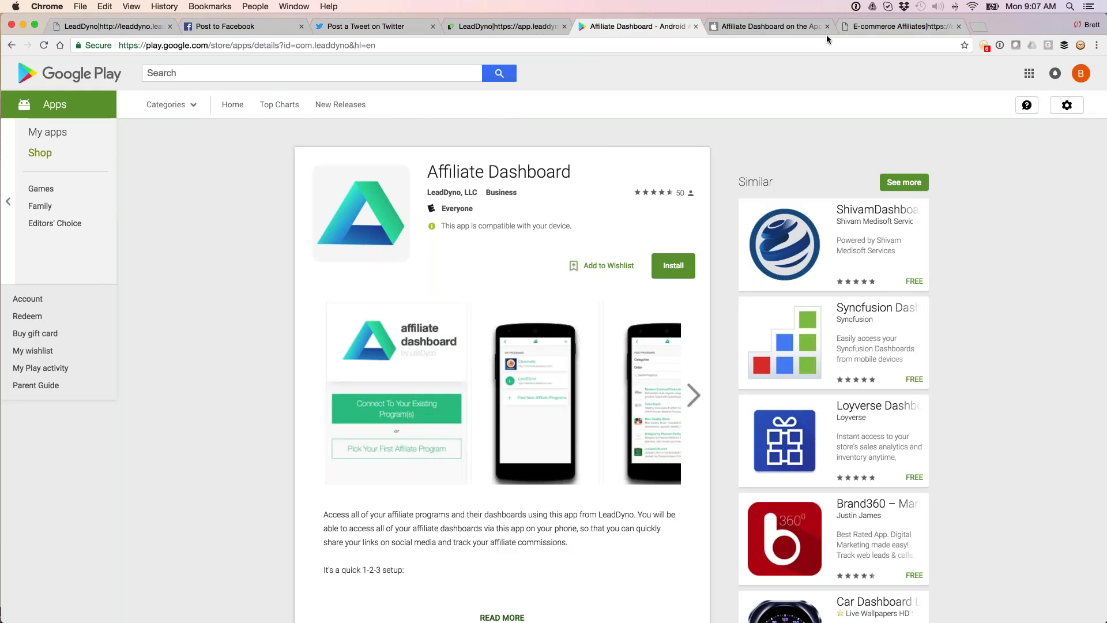
Show the Affiliate Dashboard iPhone App Store listing and move the LeadDyno admin tab after the app listings
click(780, 30)
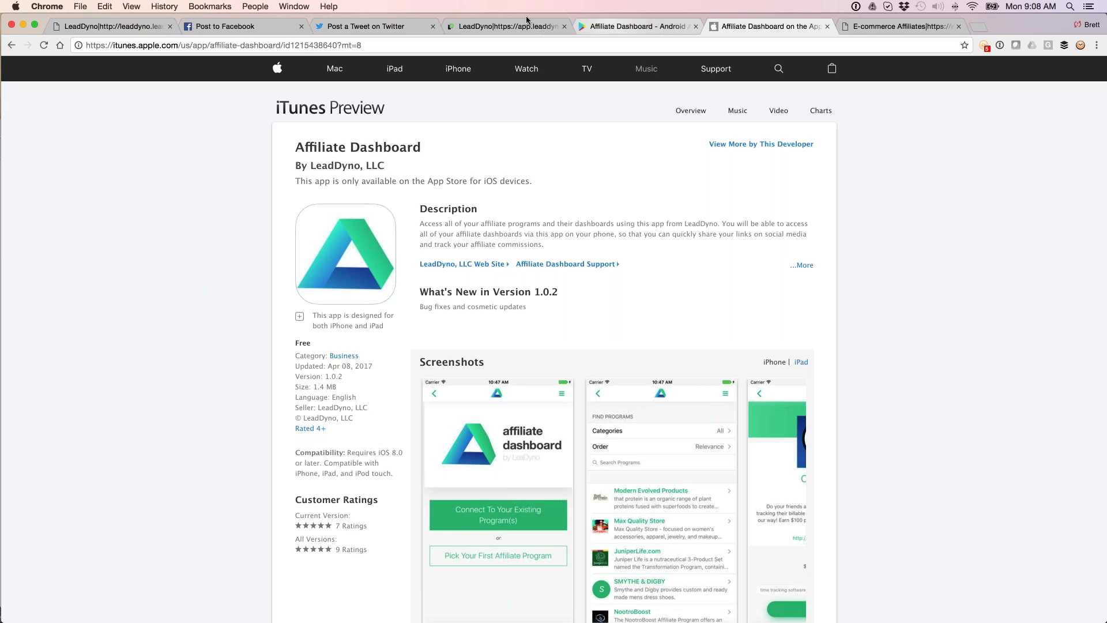
drag(527, 19, 764, 27)
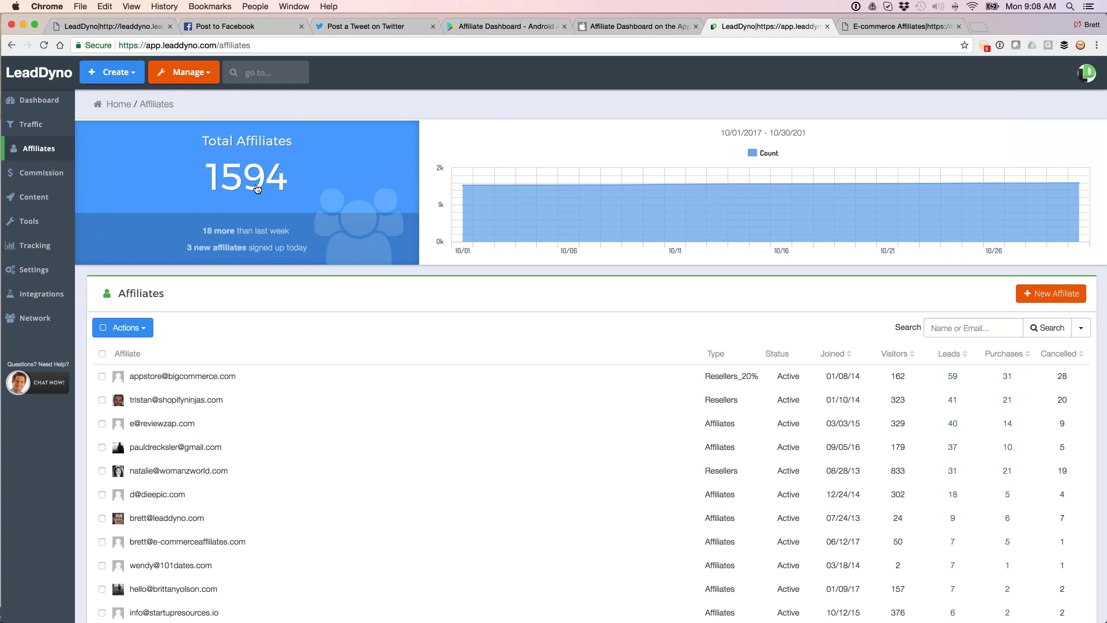
Show the Affiliate Content library with its share counts and marketing-tab inclusions
click(40, 199)
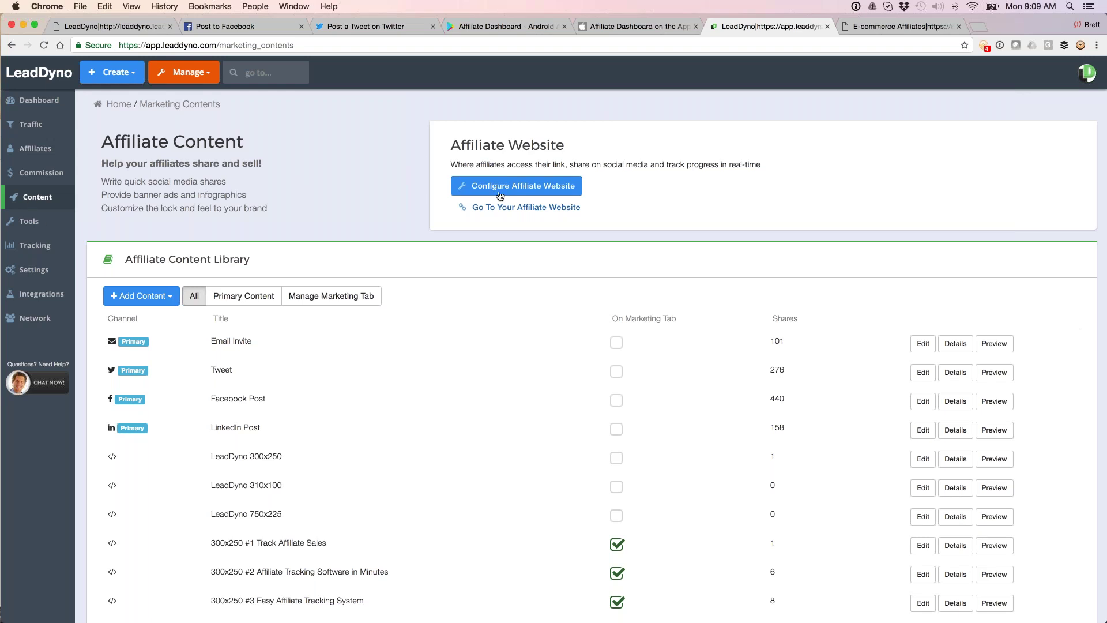
In Configure Affiliate Website, browse the colour schemes and background patterns, keeping the triangle pattern
click(500, 195)
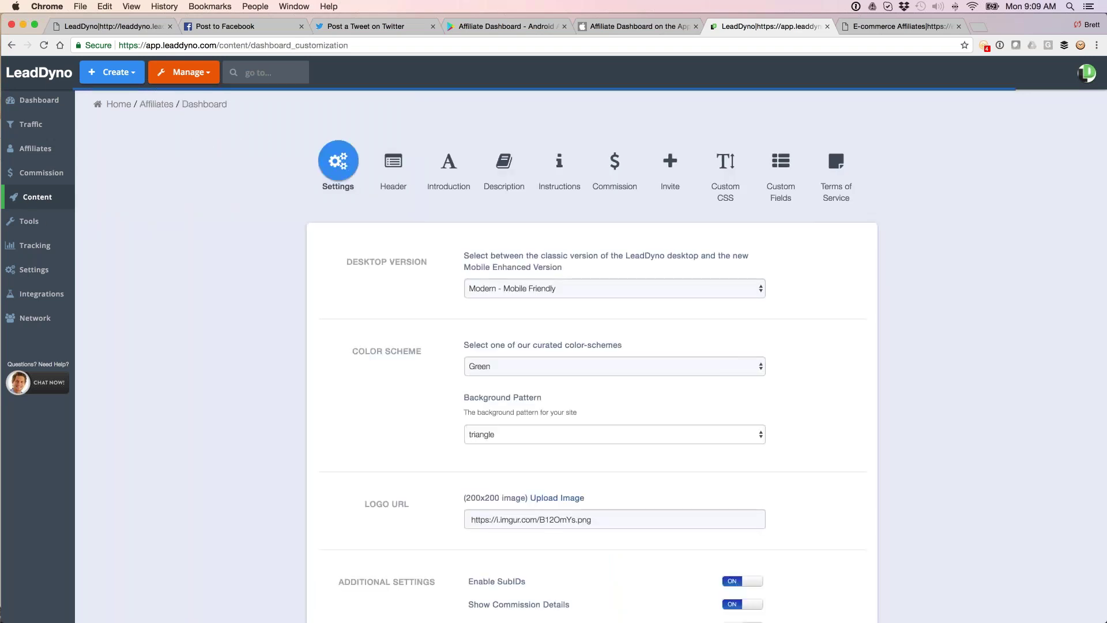
scroll(499, 195, down, 1)
scroll(507, 355, up, 1)
scroll(507, 356, down, 2)
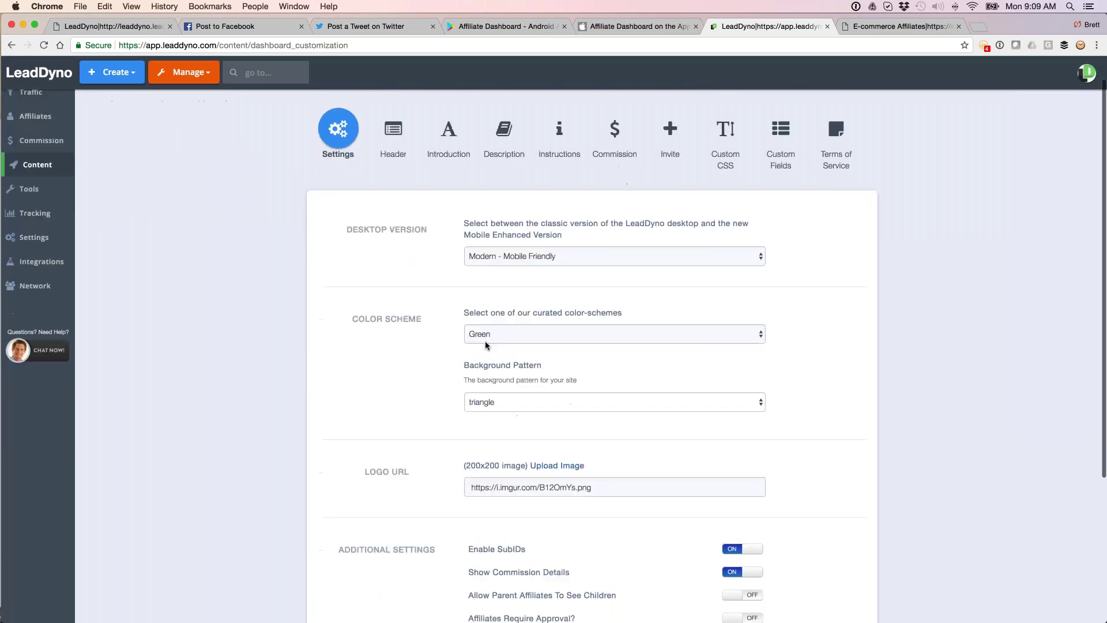
scroll(497, 348, down, 1)
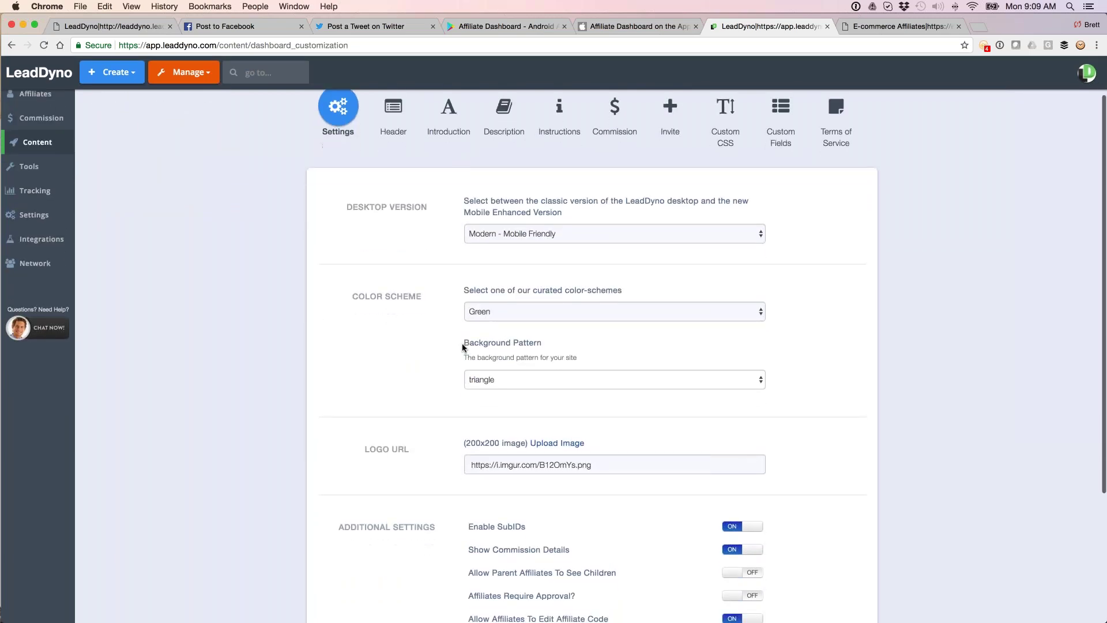
scroll(490, 343, up, 1)
click(490, 343)
click(492, 410)
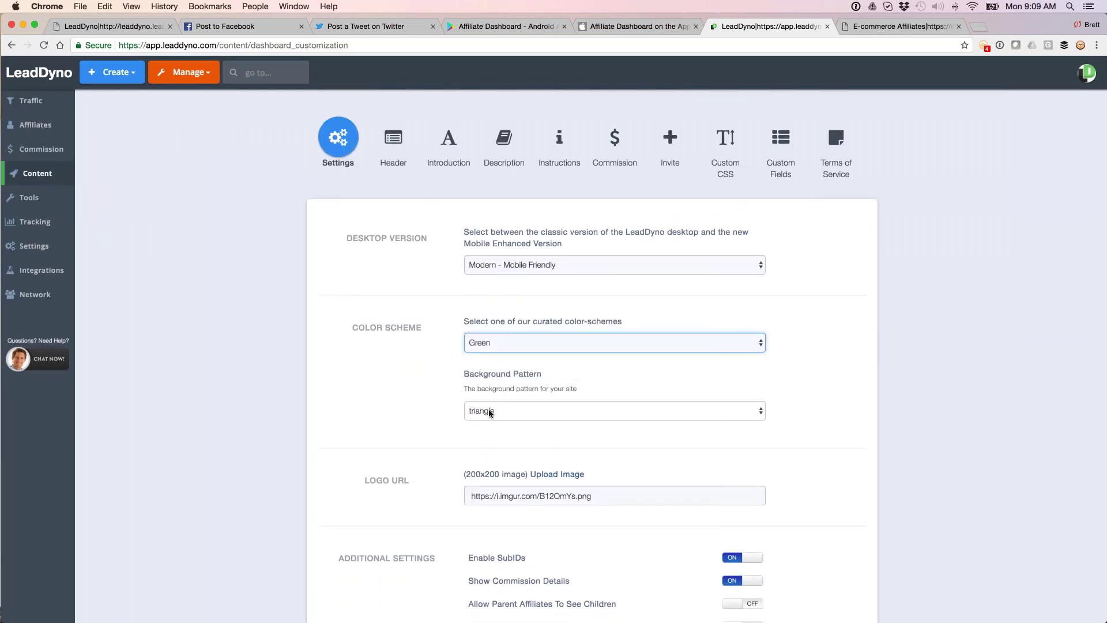
click(489, 412)
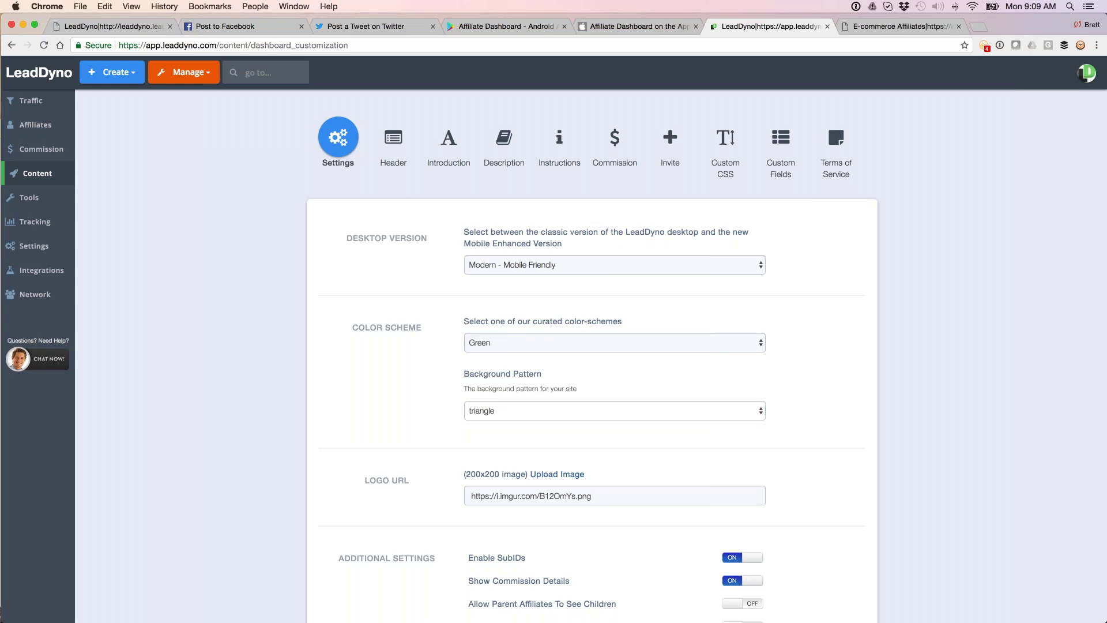
Browse the Header, Introduction, Instructions, Custom CSS and Terms of Service settings, then return to Content
click(393, 143)
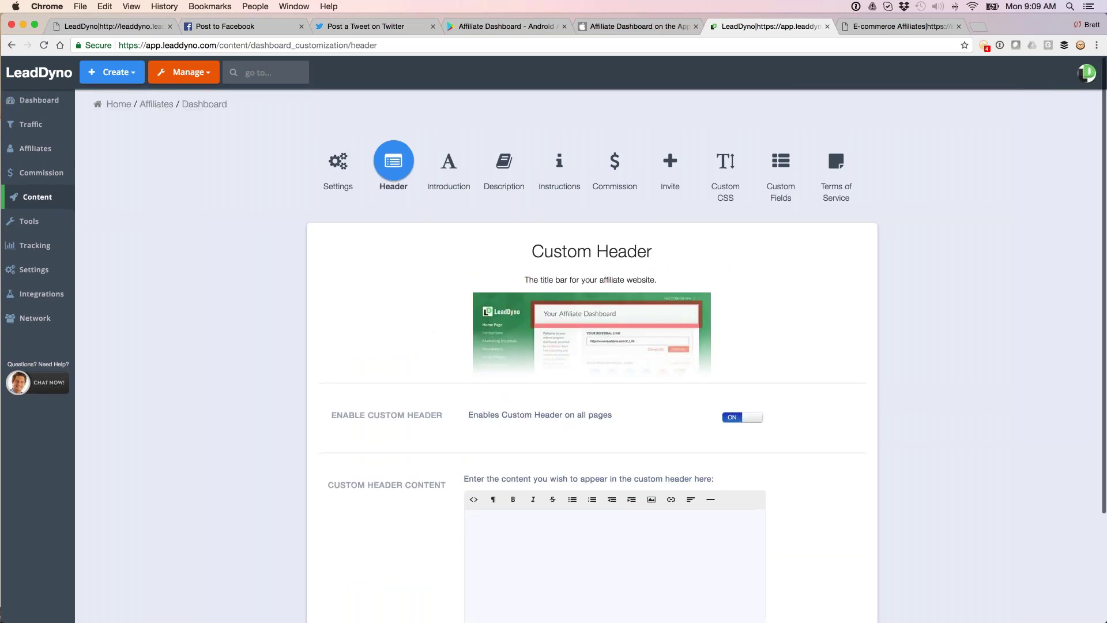
click(451, 168)
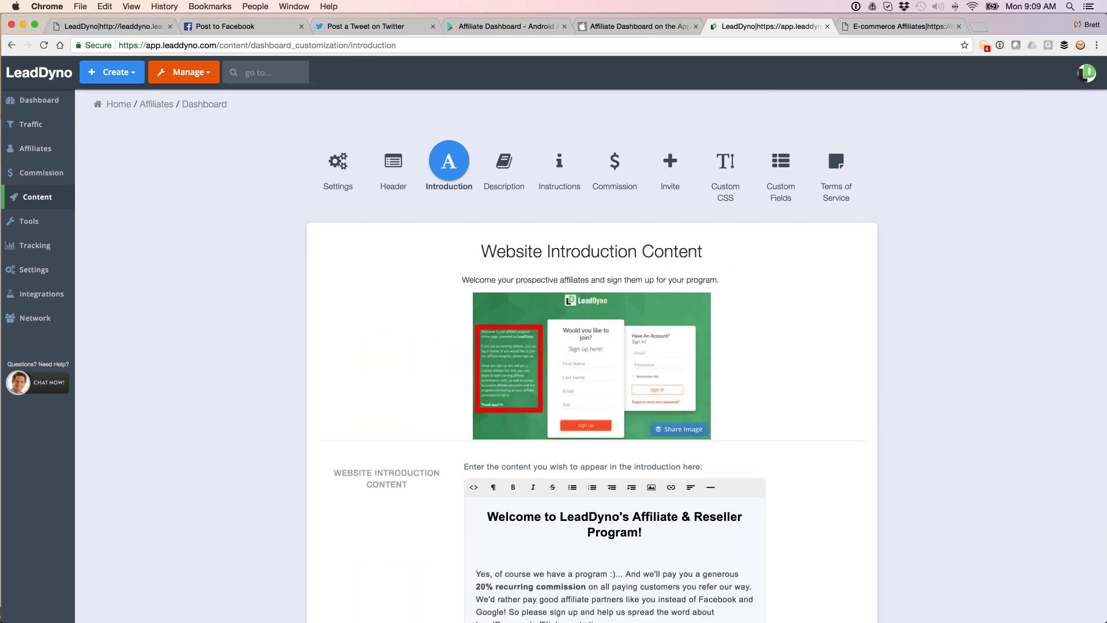
click(566, 173)
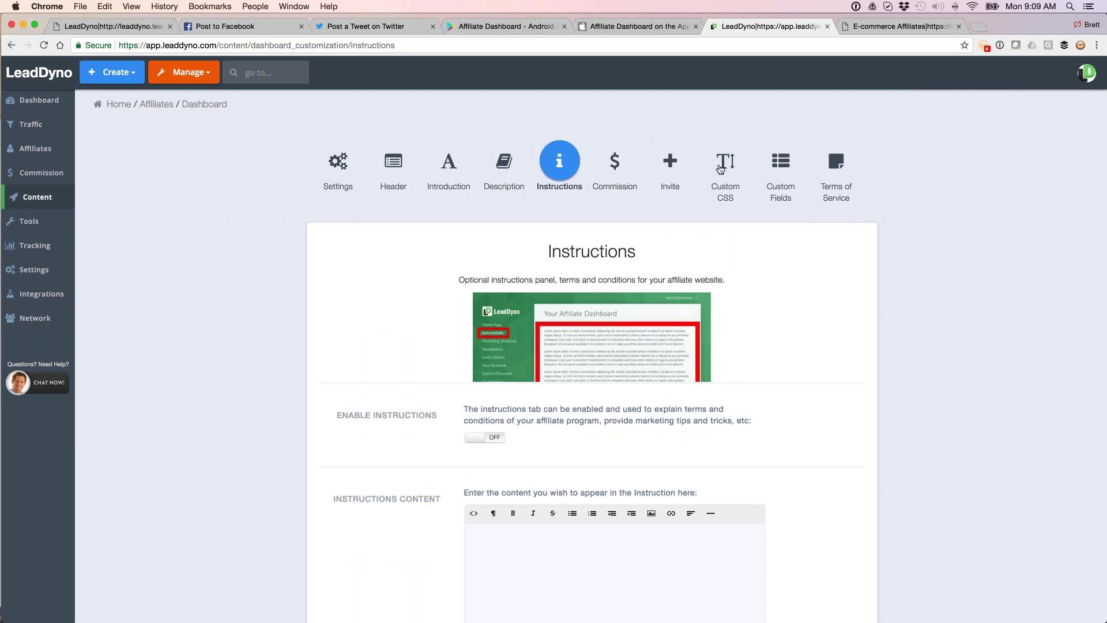
click(719, 168)
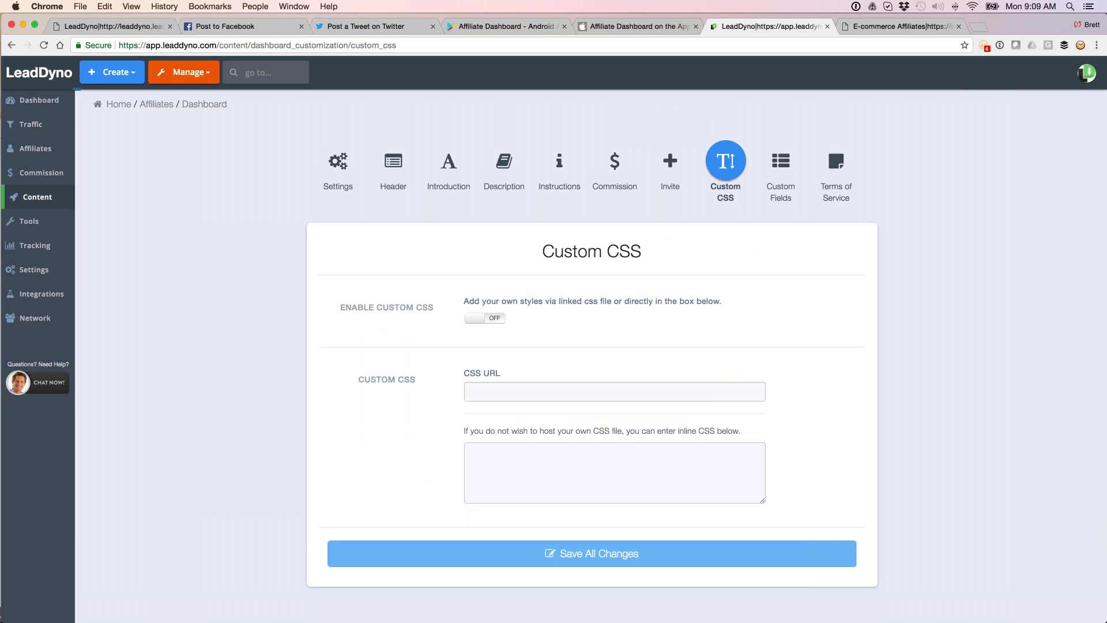
click(835, 164)
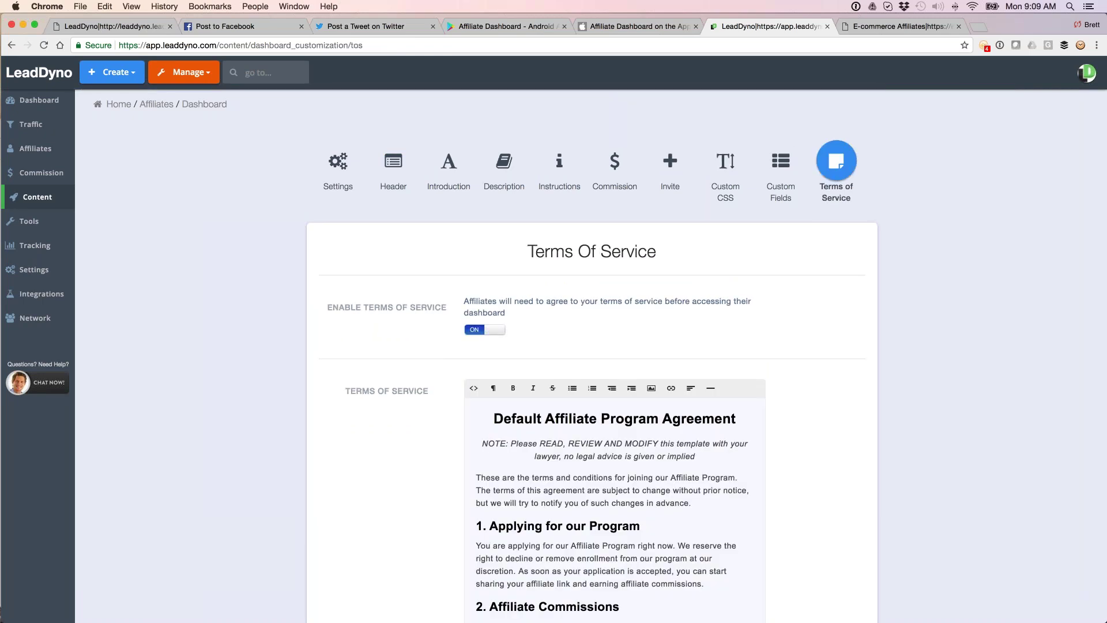
click(40, 197)
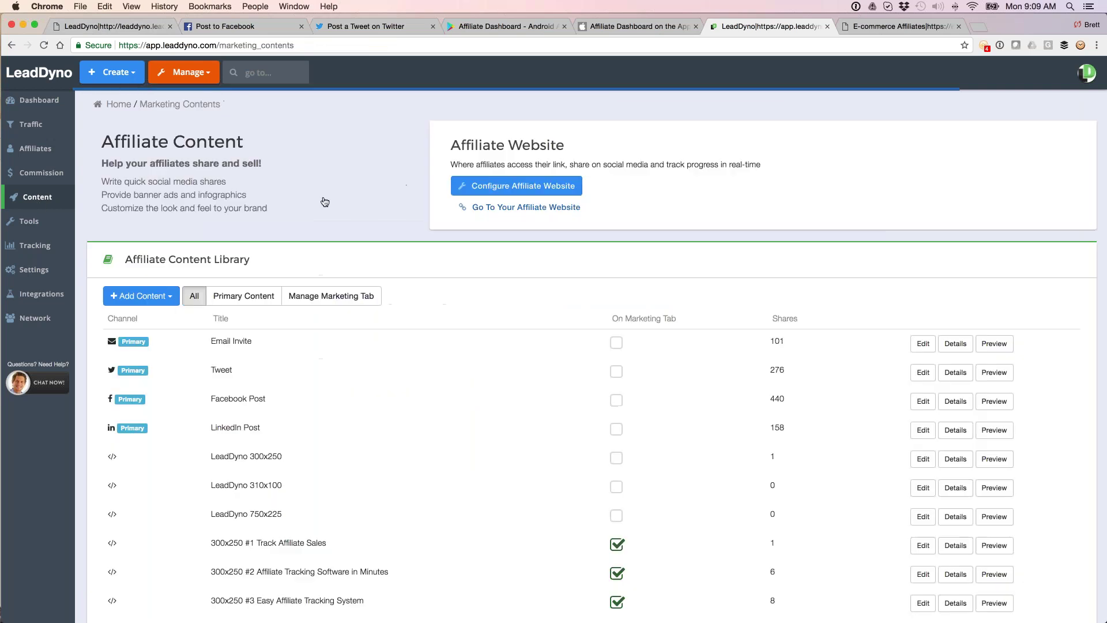
scroll(324, 201, down, 2)
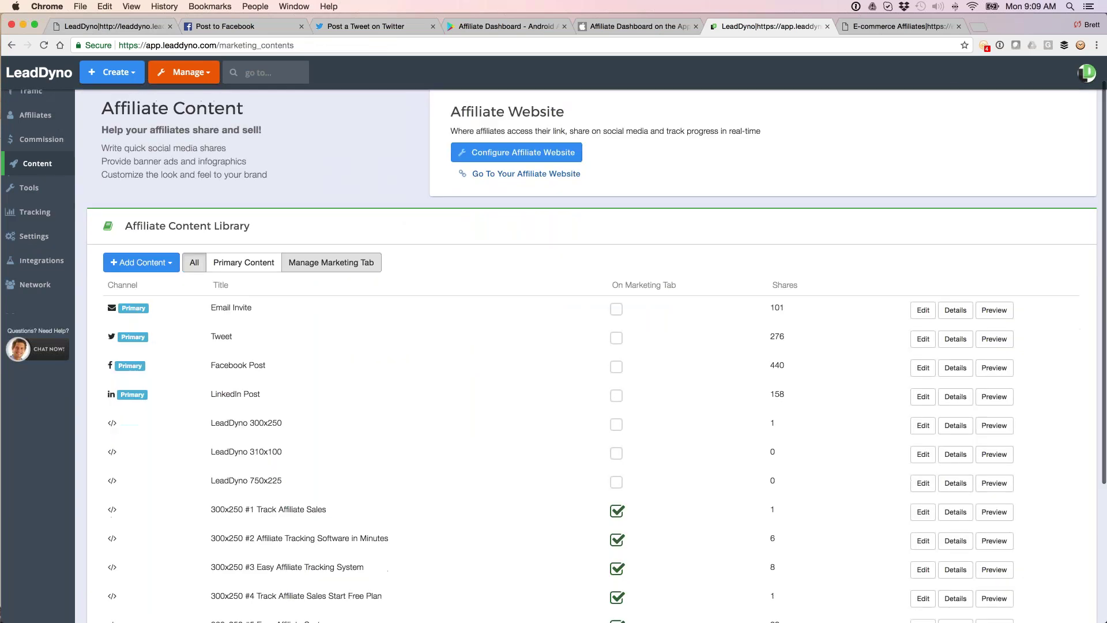
click(923, 368)
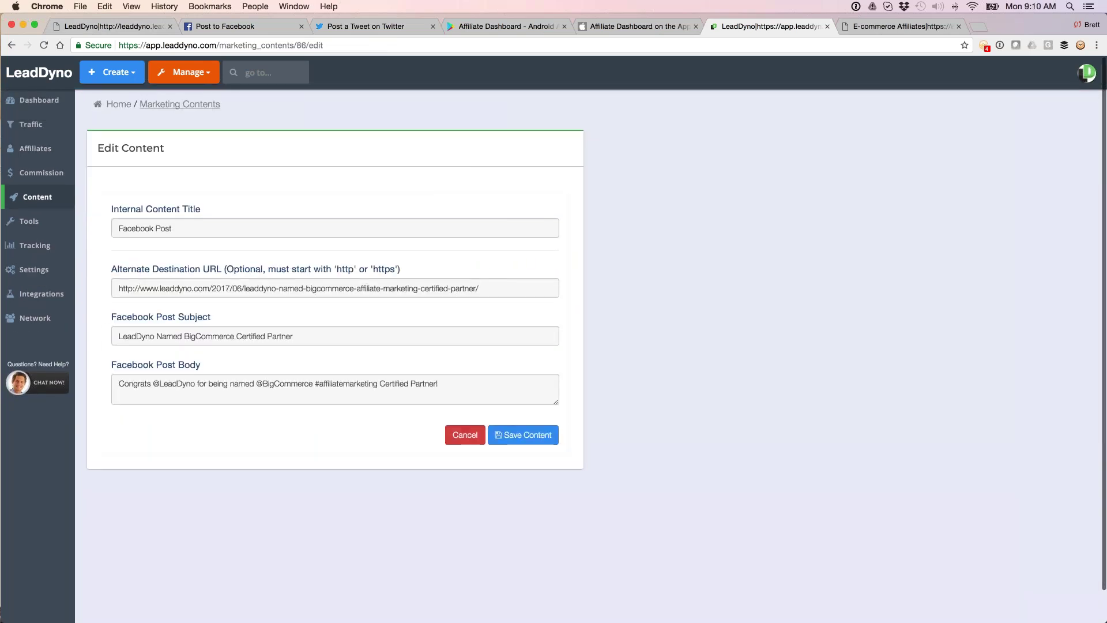
click(225, 26)
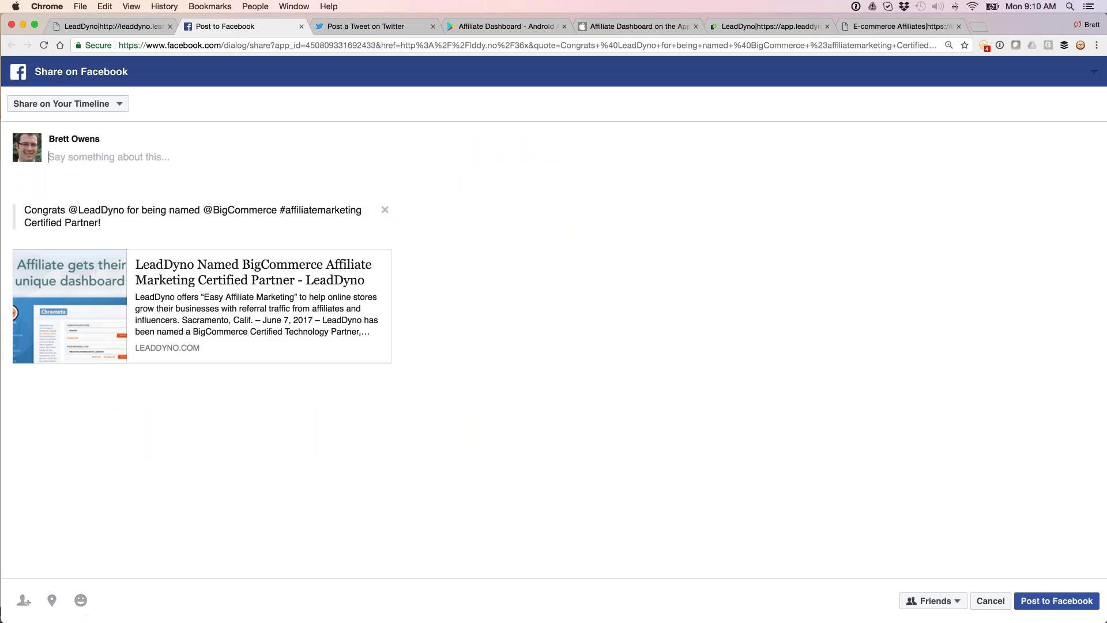
click(768, 30)
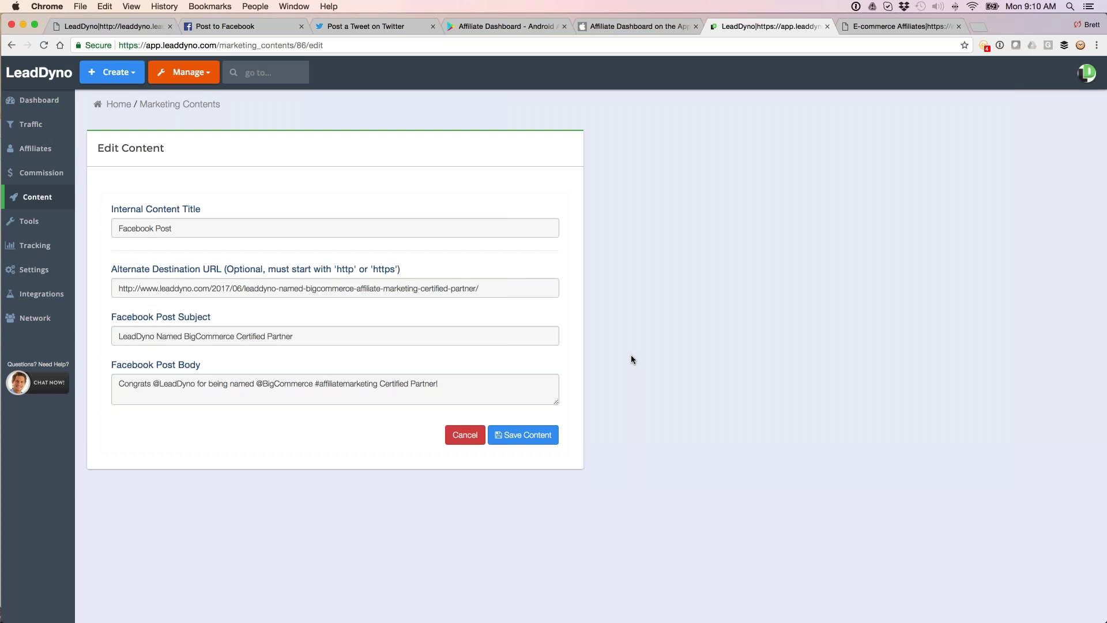
click(123, 28)
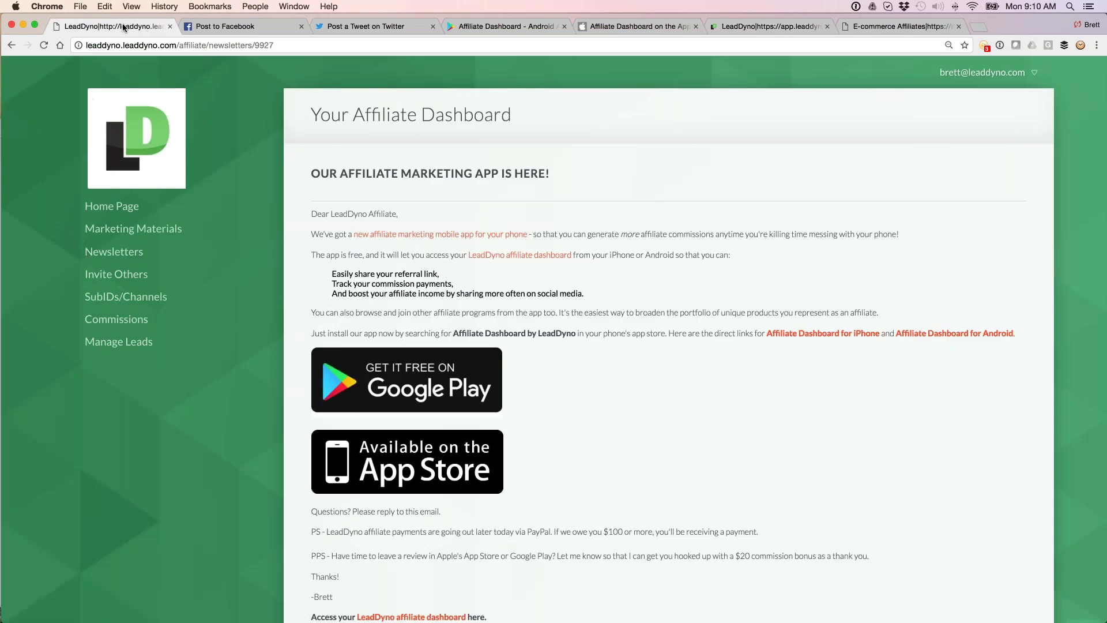
click(771, 27)
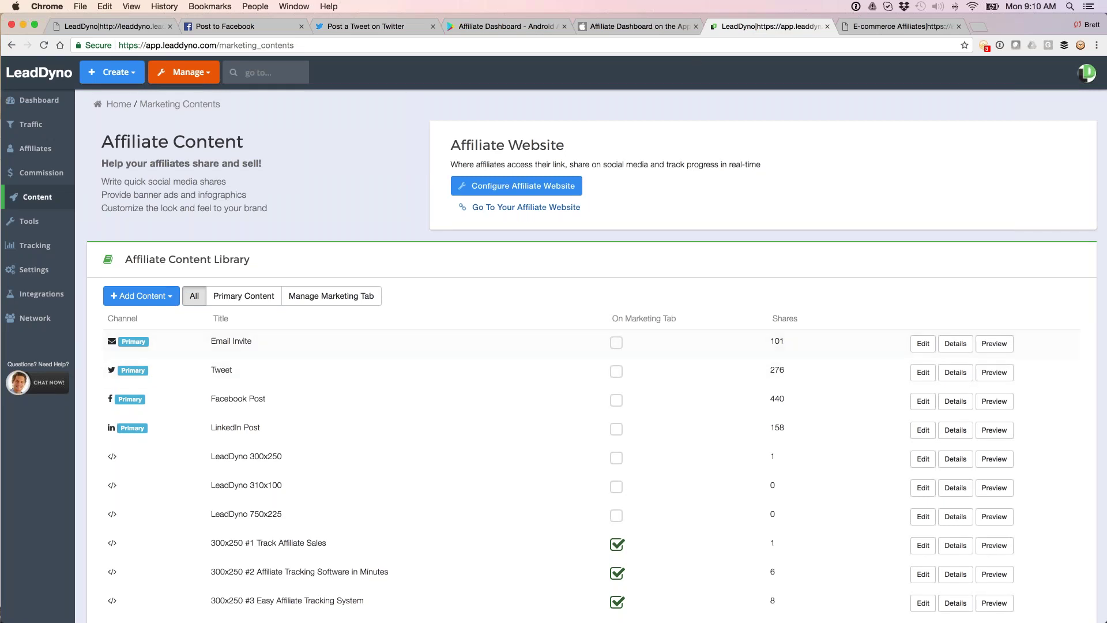
Glance at the affiliate's dashboard home, return to the admin app and bring up the Toolbox of affiliate tools
click(122, 28)
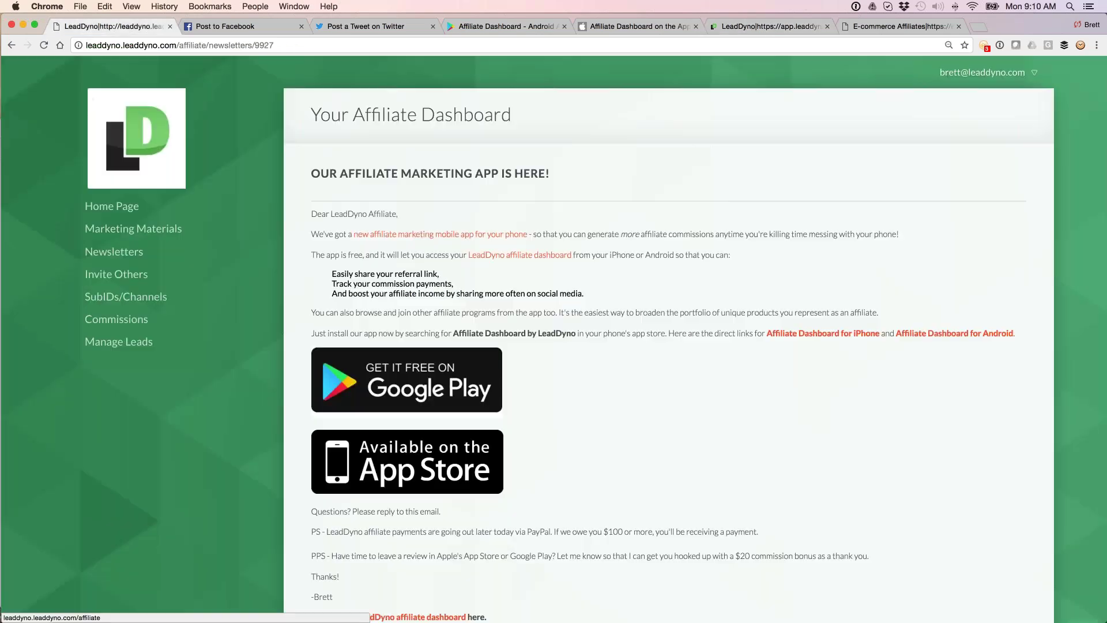
click(112, 206)
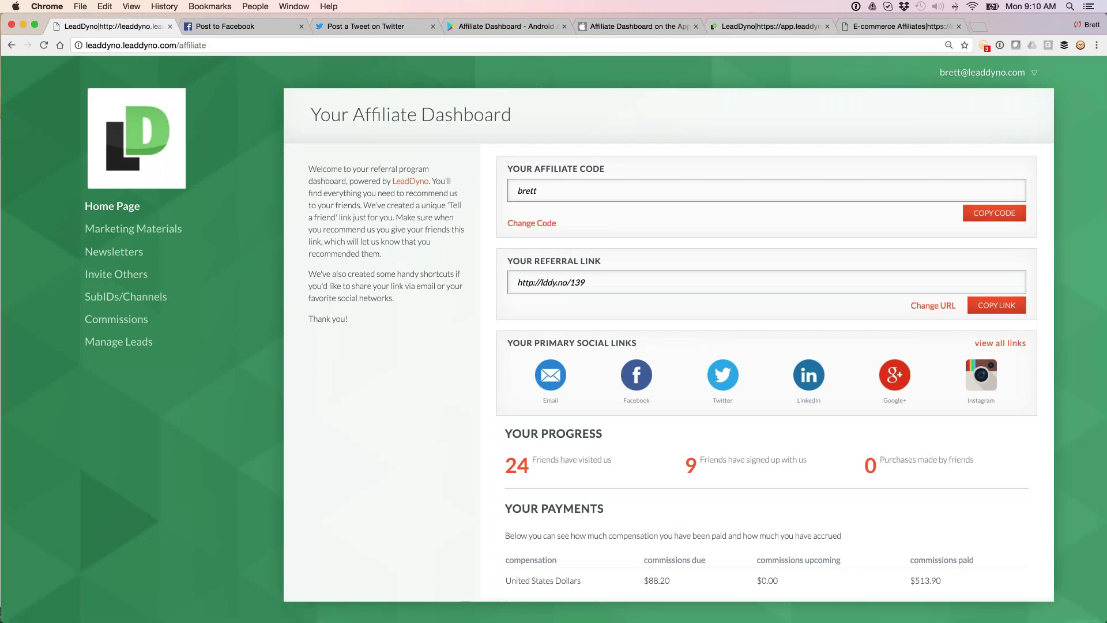
click(755, 27)
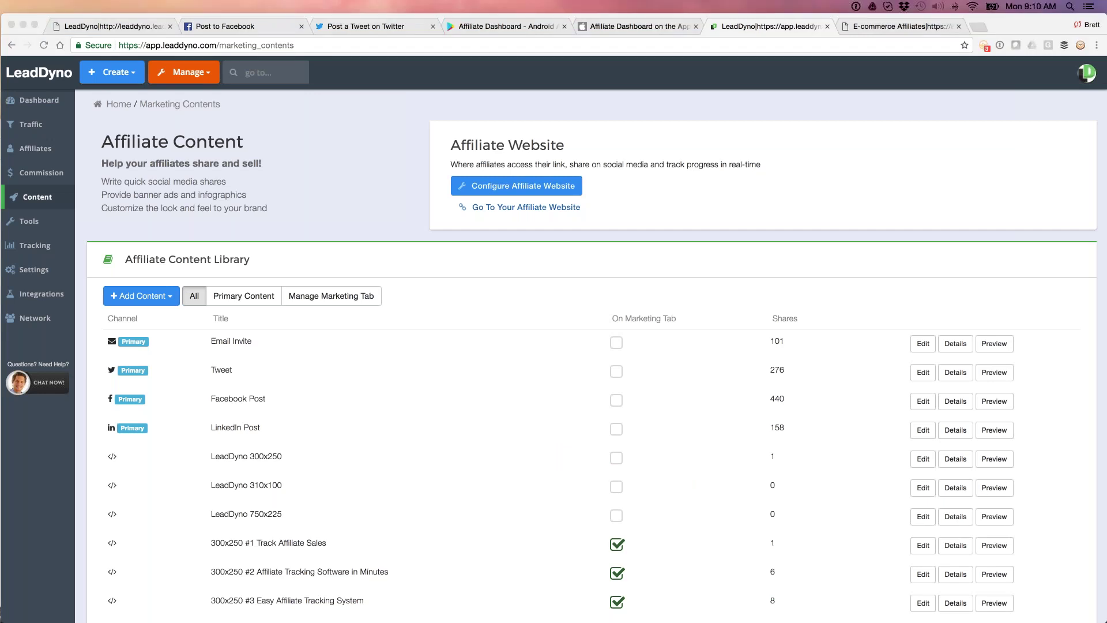
click(212, 238)
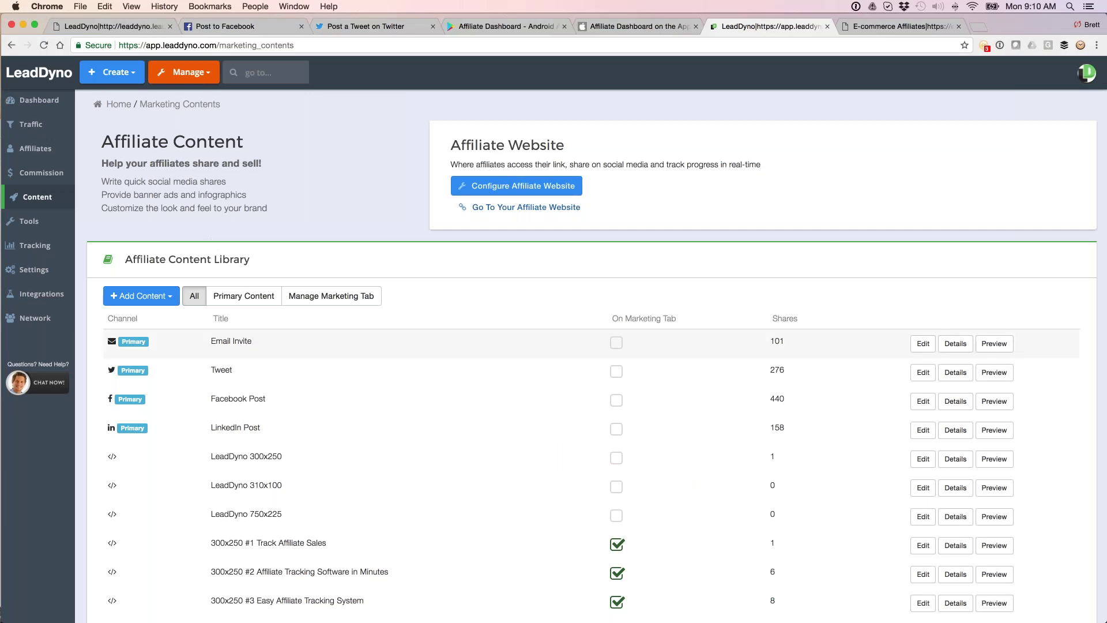
click(32, 223)
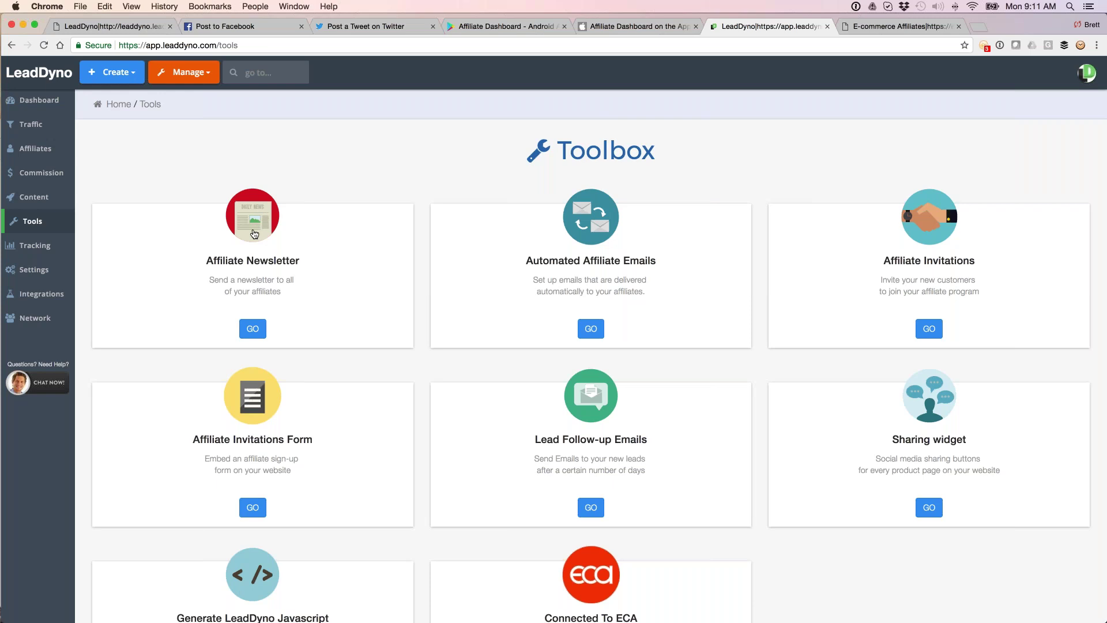
View and edit the 'Our Affiliate Marketing App is Here!' newsletter, then list the Automated Affiliate Emails
click(254, 233)
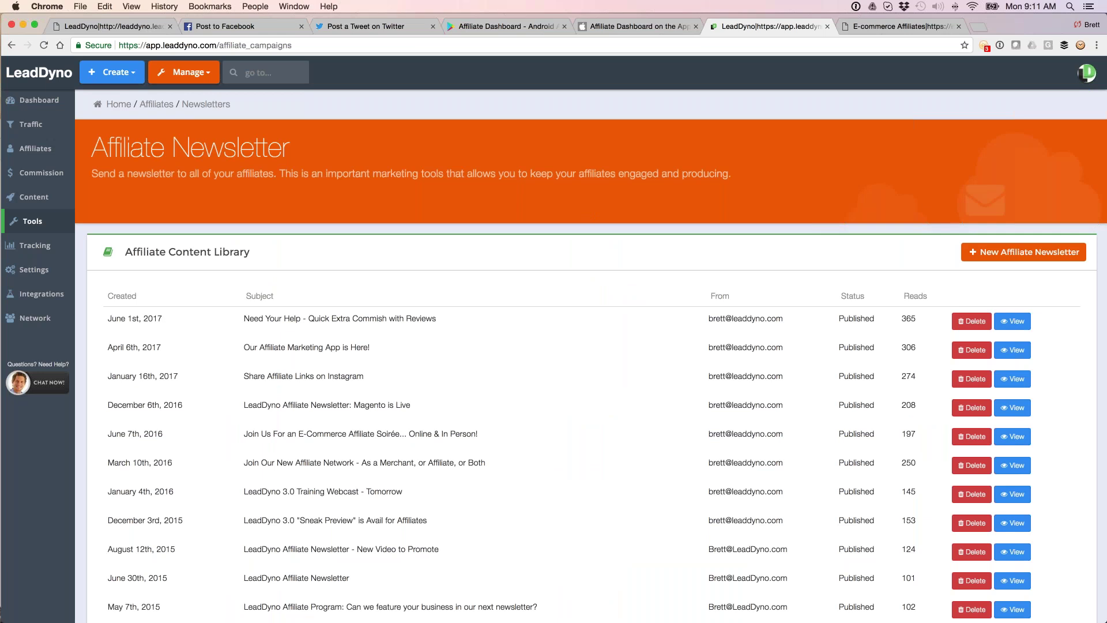
click(1011, 350)
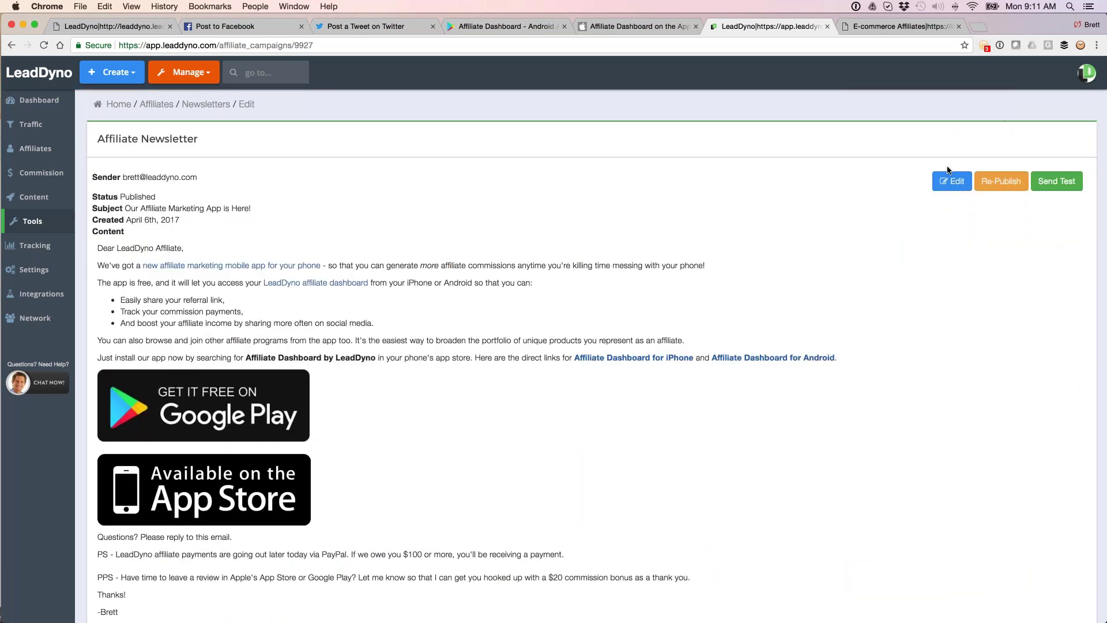
click(952, 181)
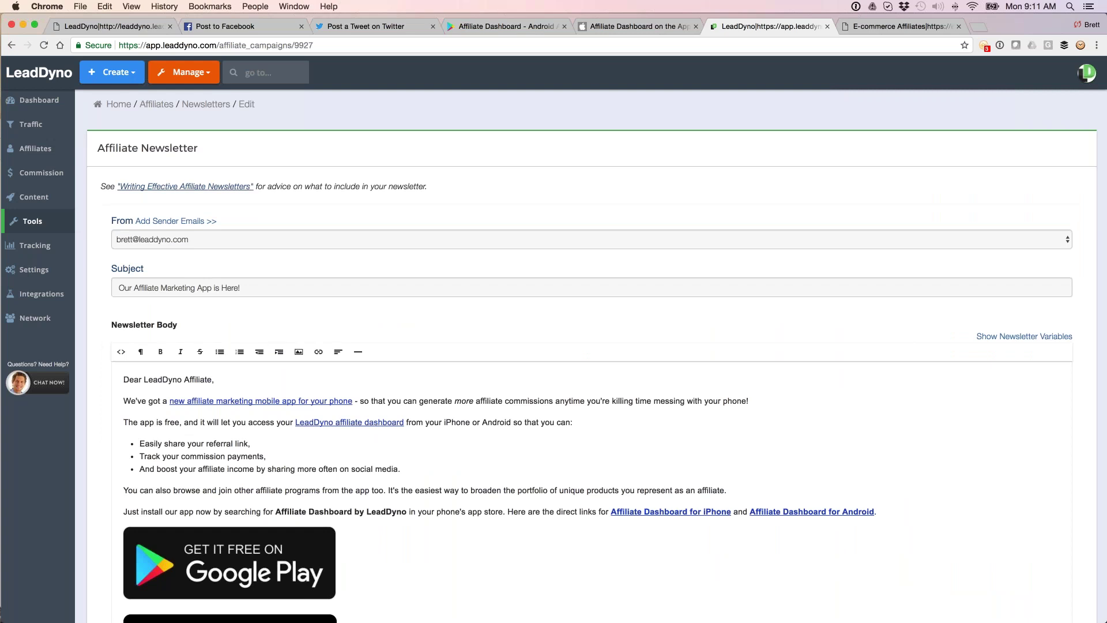
click(39, 220)
click(600, 326)
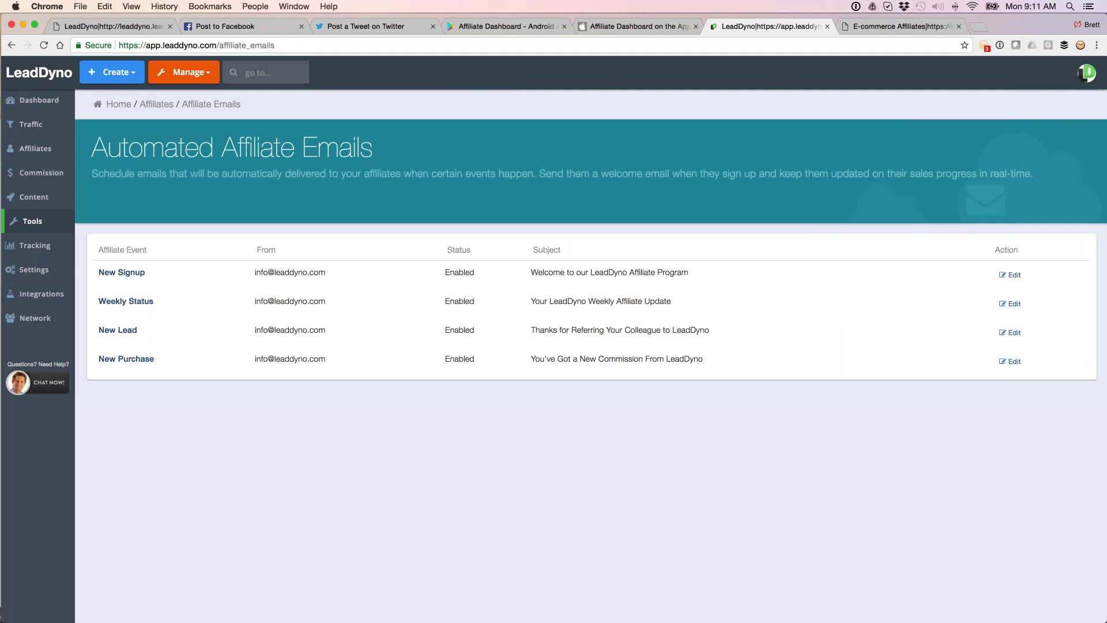
Review the New Signup, Weekly Status and New Purchase email editors, then return to the Toolbox
click(1010, 274)
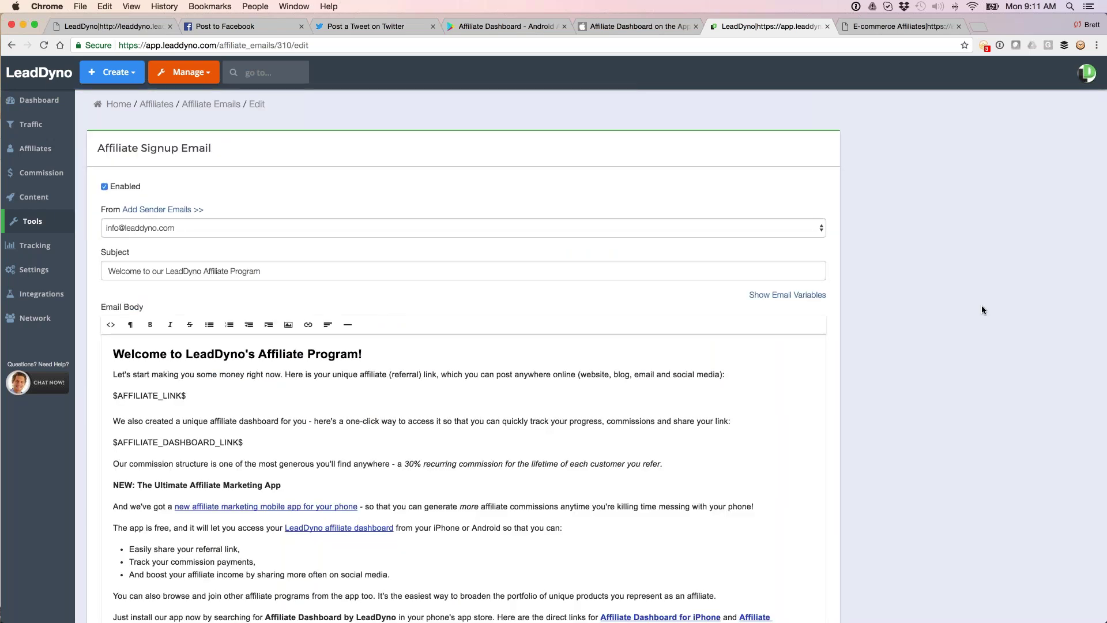
scroll(915, 552, down, 2)
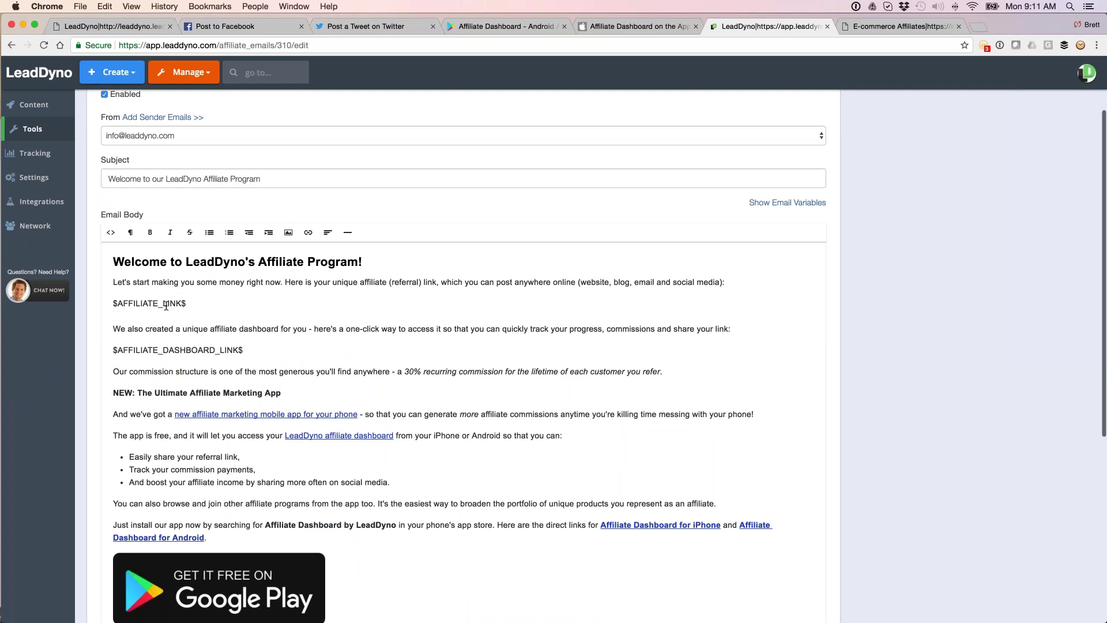
scroll(165, 305, up, 1)
scroll(165, 306, up, 1)
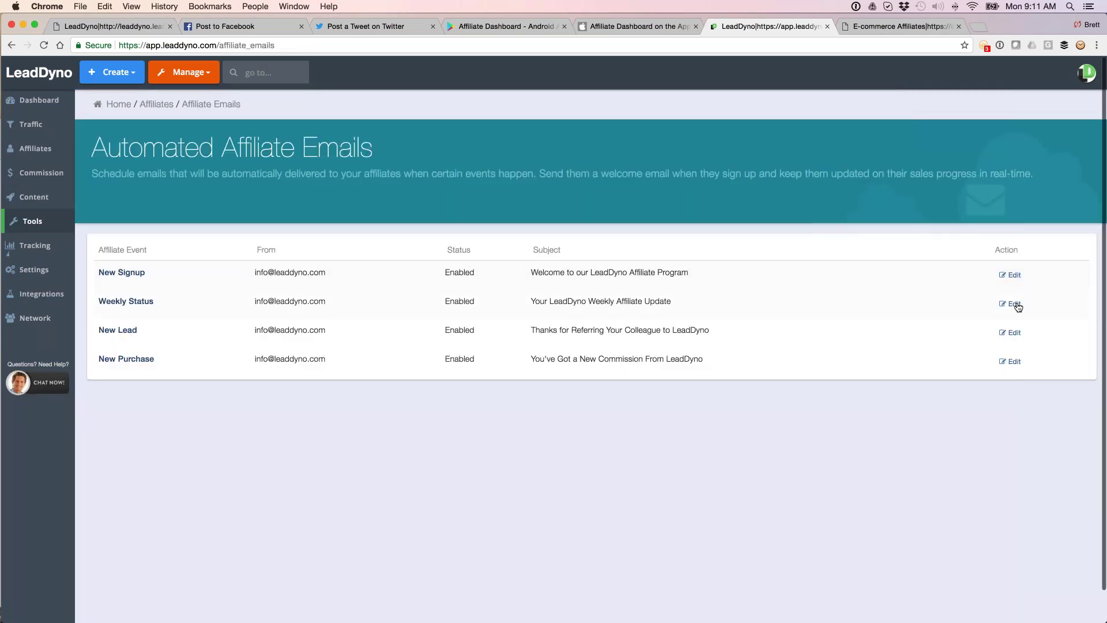
click(1012, 303)
scroll(827, 363, down, 1)
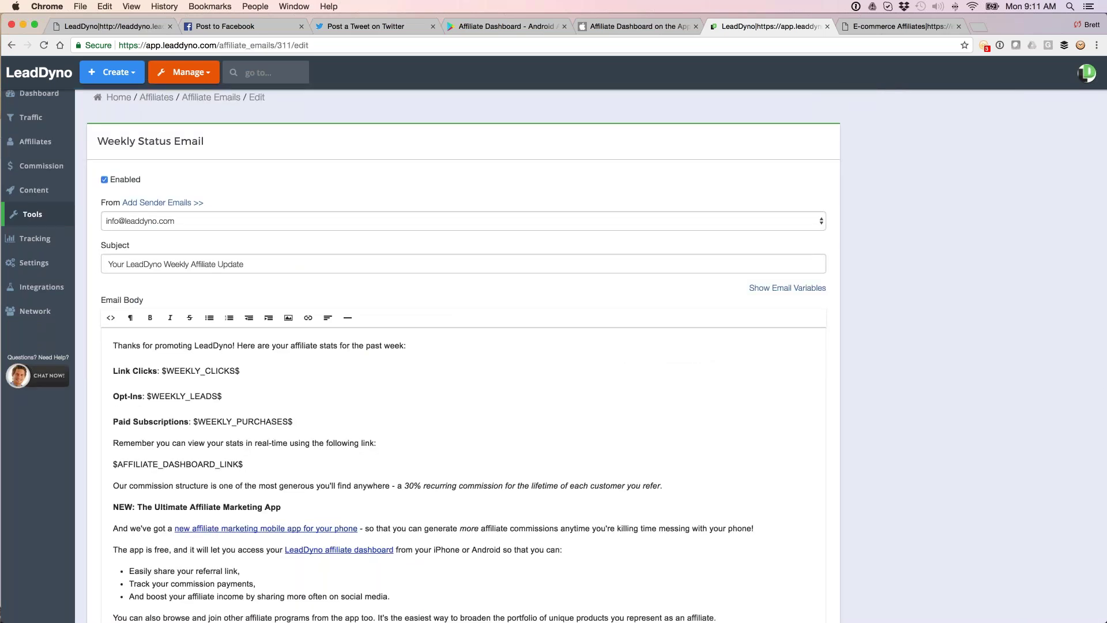
scroll(344, 398, down, 2)
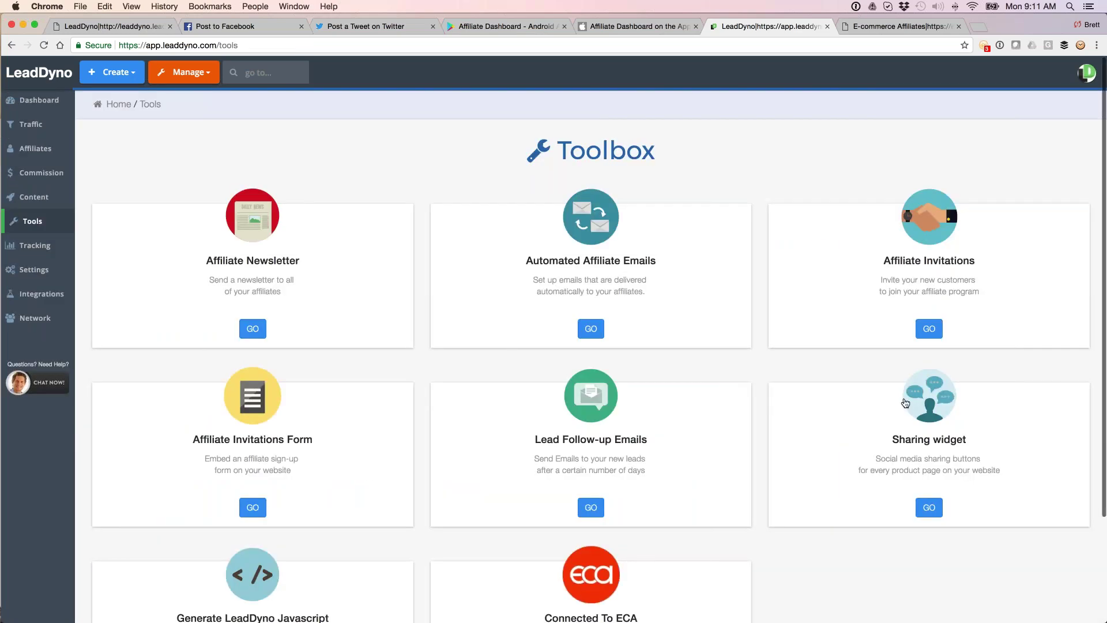
click(638, 251)
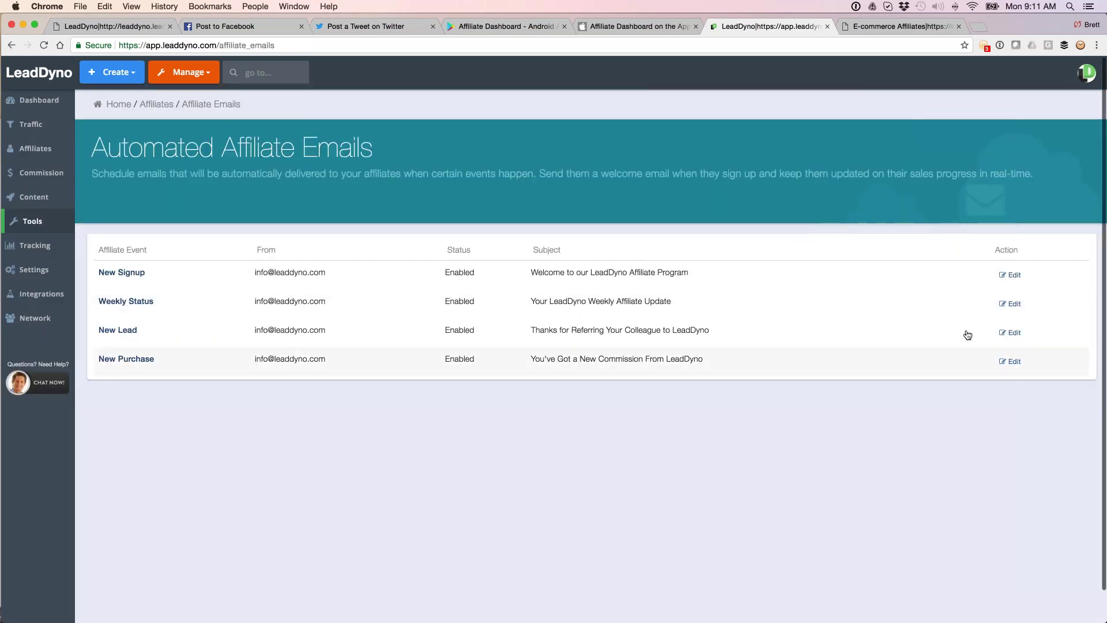
click(1009, 361)
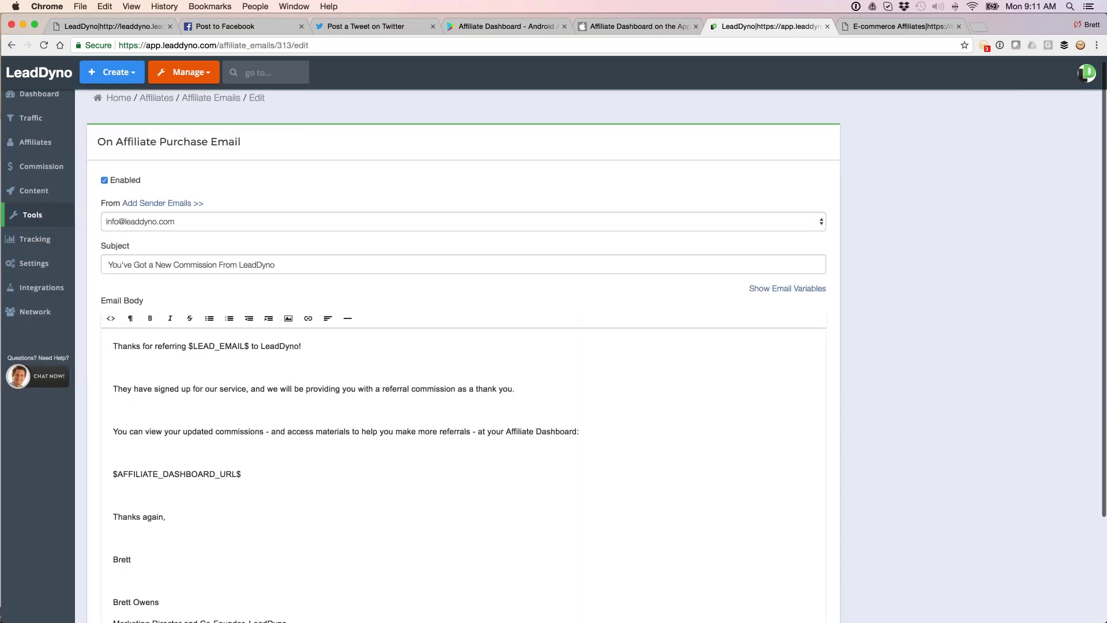
click(35, 226)
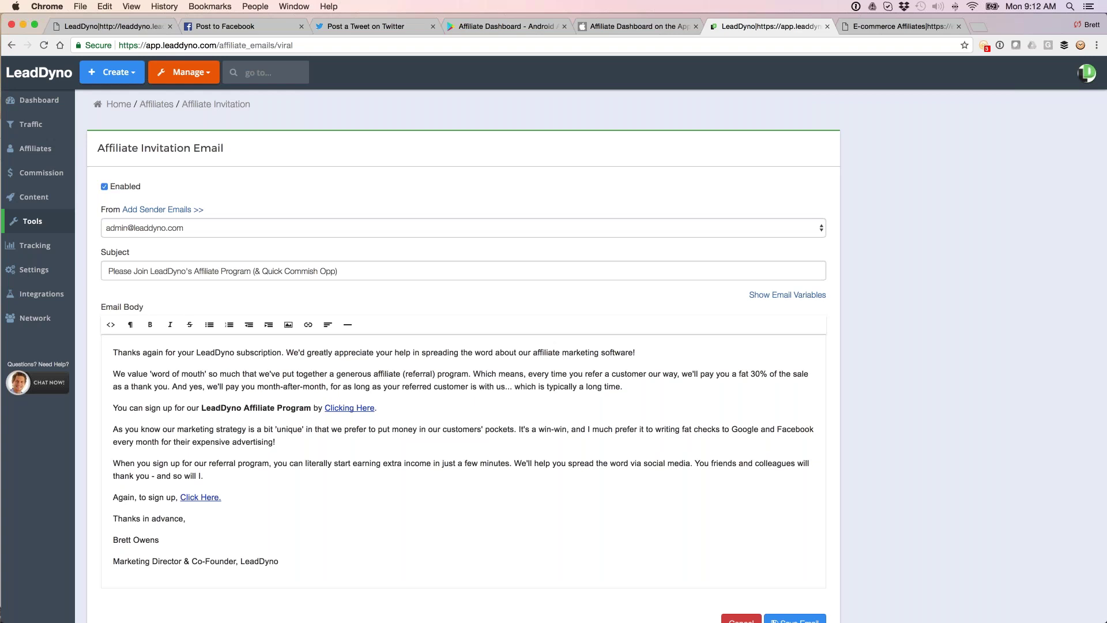
From the Toolbox, go to the connected e-commerceaffiliates.com marketplace landing page
click(32, 221)
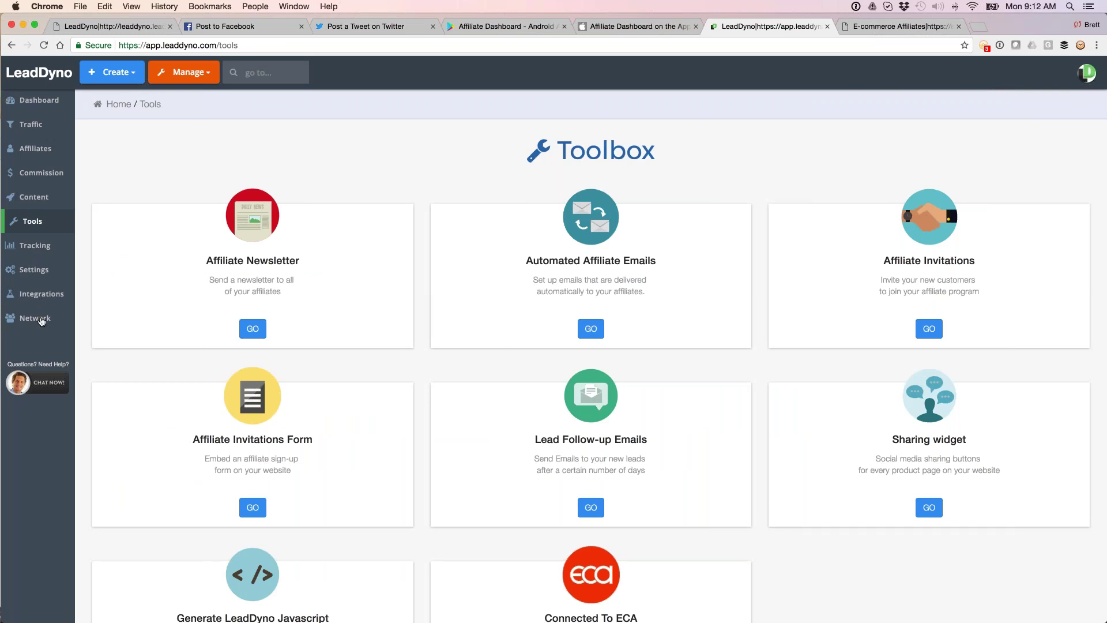
click(40, 321)
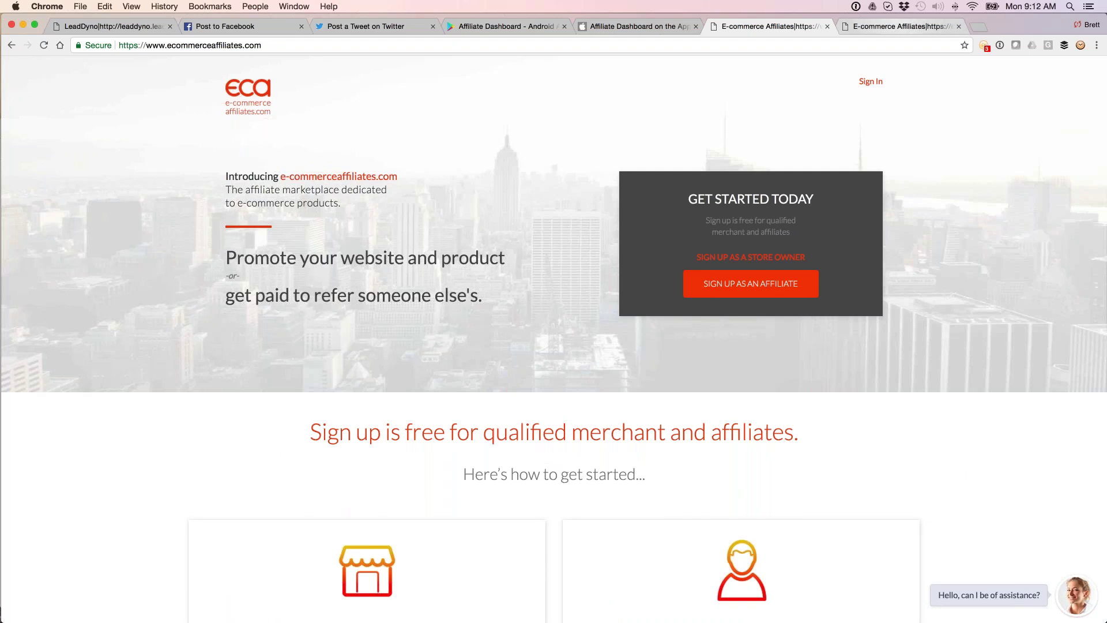
Filter the affiliate marketplace listings to Beauty, then Fitness stores
click(897, 28)
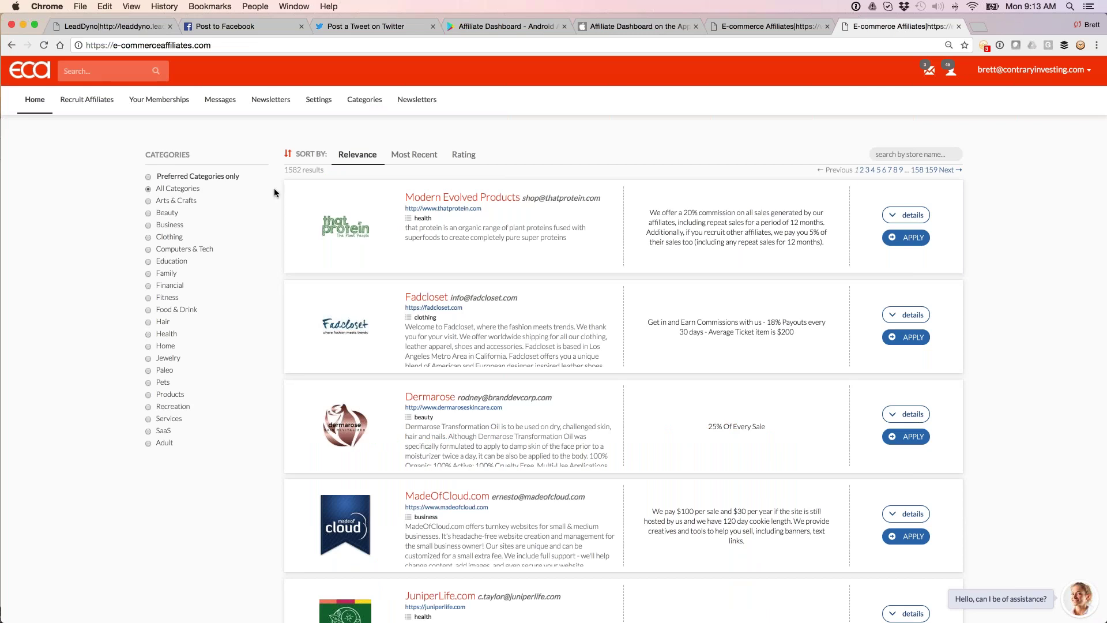
click(148, 212)
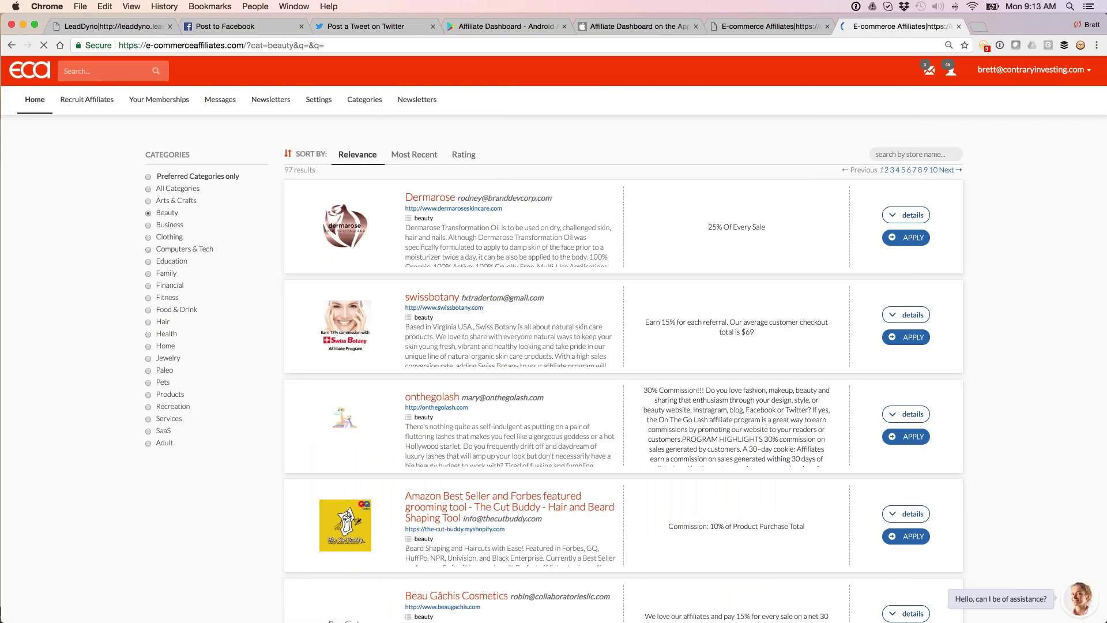
click(148, 297)
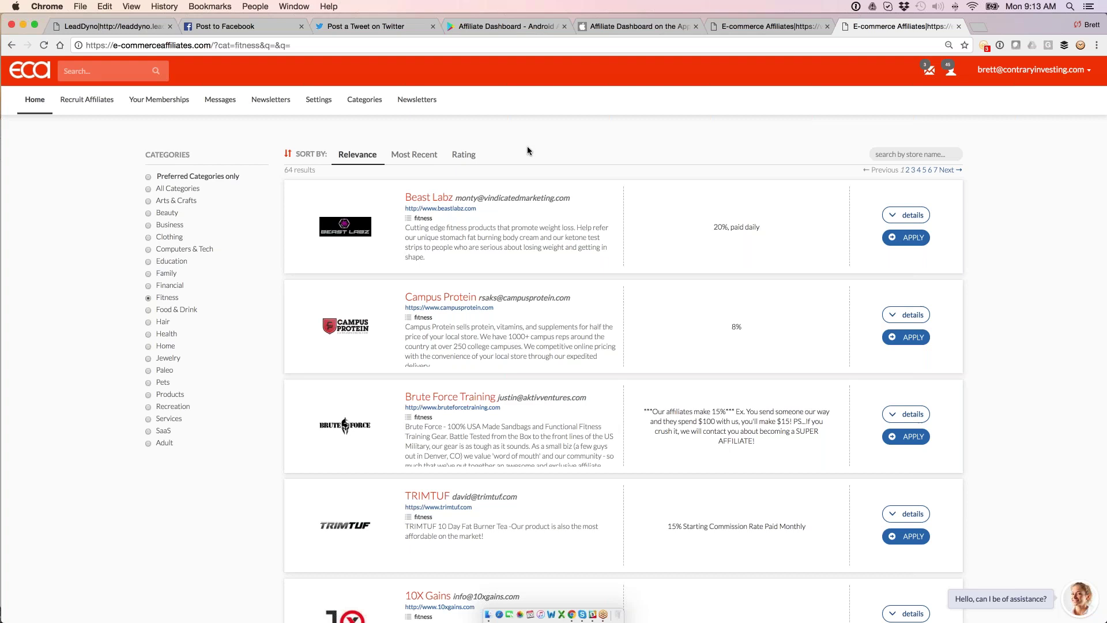
Load the E-CommerceAffiliates Facebook page in a new browser tab
click(976, 28)
text(fqa)
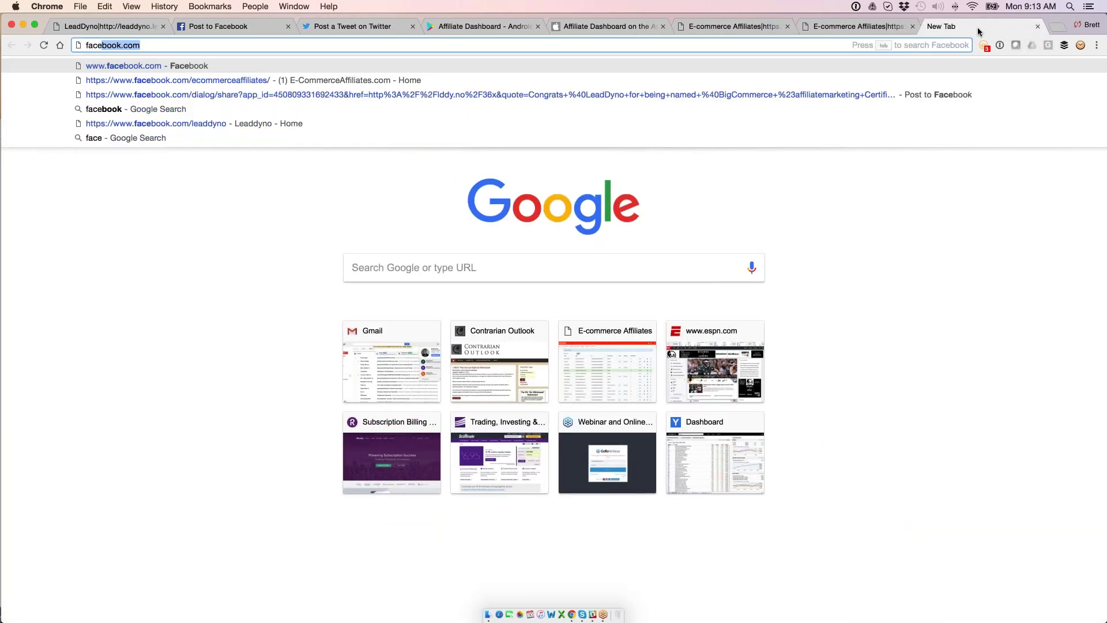
key(Down)
key(Return)
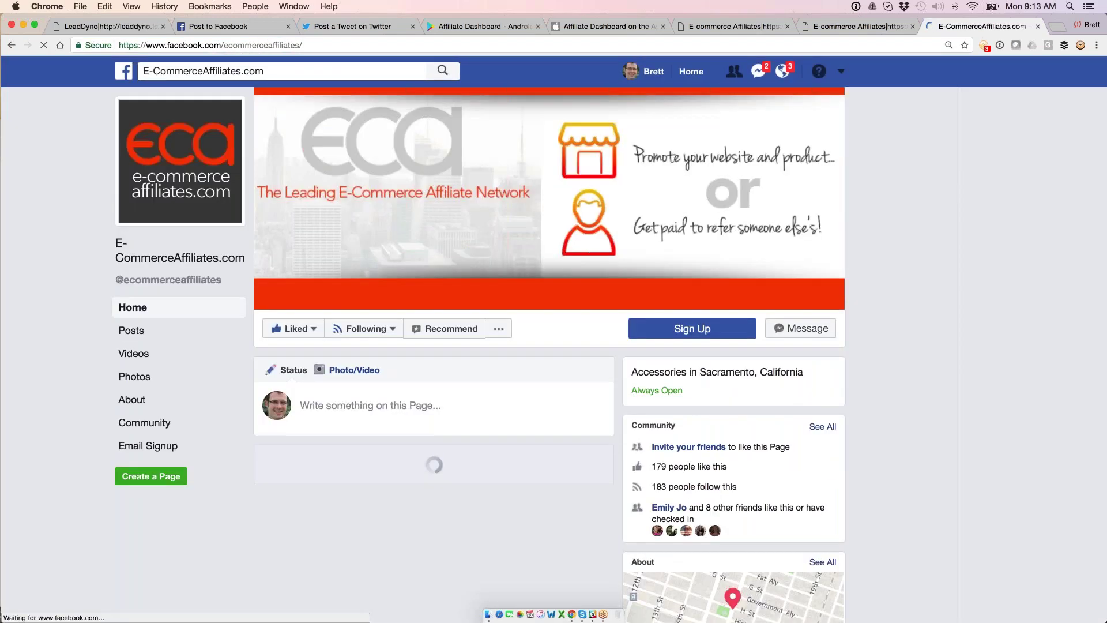
scroll(554, 346, down, 5)
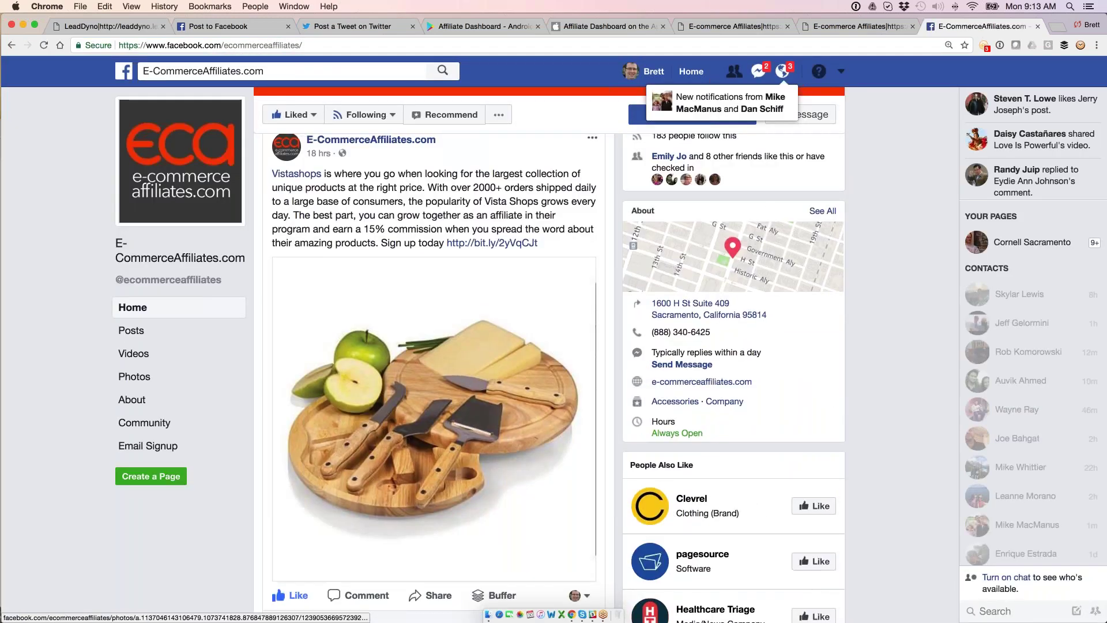
scroll(432, 373, down, 2)
scroll(433, 372, down, 1)
scroll(432, 372, down, 2)
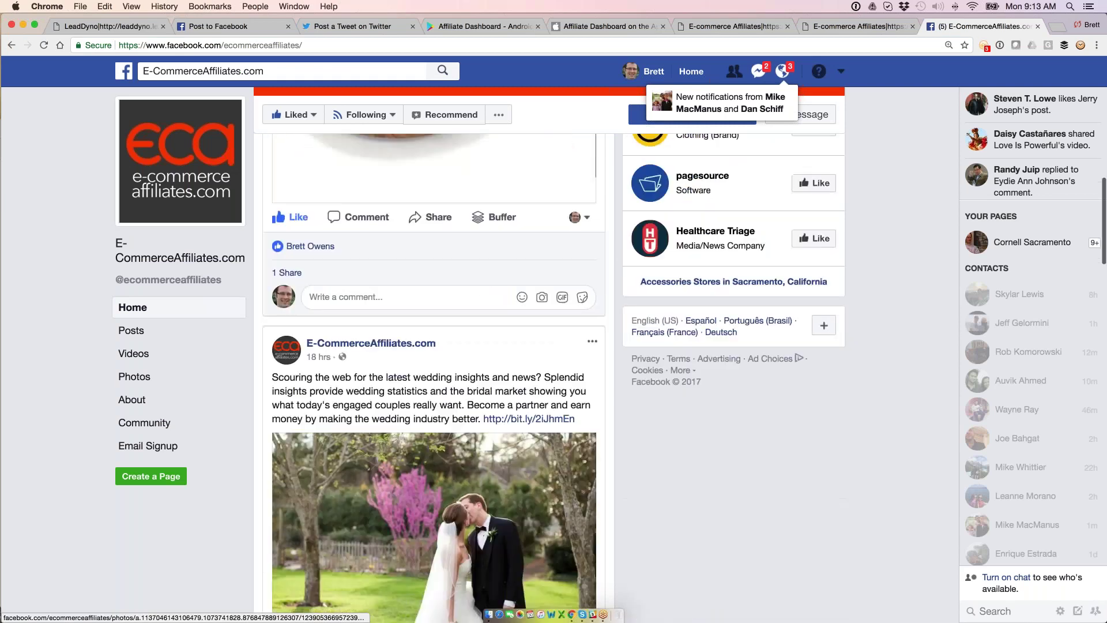
scroll(433, 372, down, 1)
scroll(433, 372, down, 1)
scroll(432, 372, down, 3)
scroll(432, 371, down, 3)
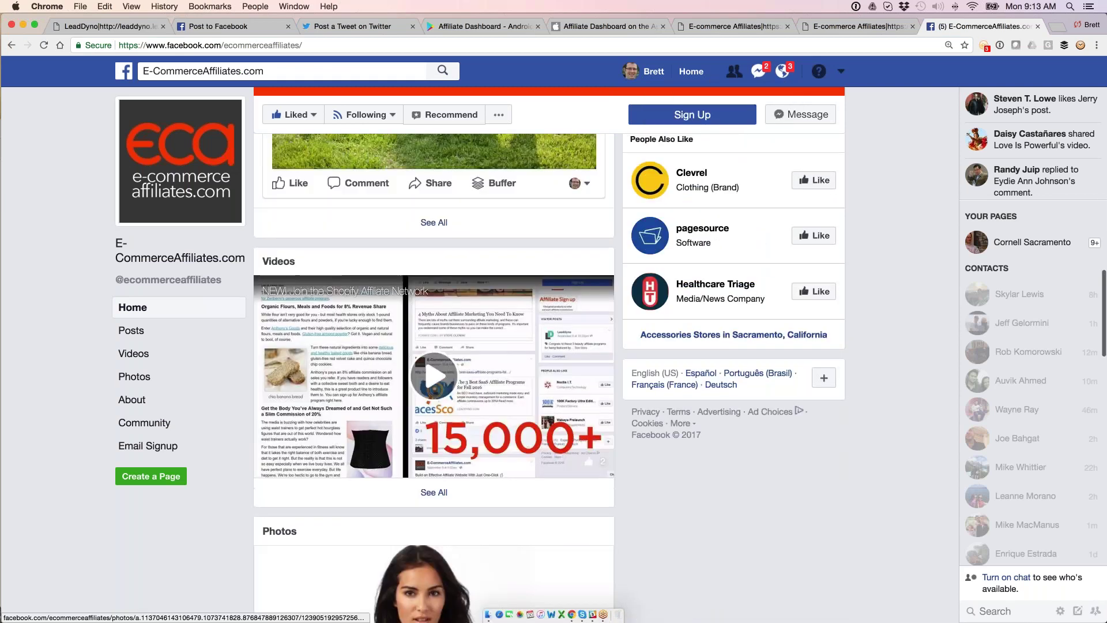
scroll(432, 372, down, 1)
scroll(433, 373, down, 3)
scroll(433, 372, down, 2)
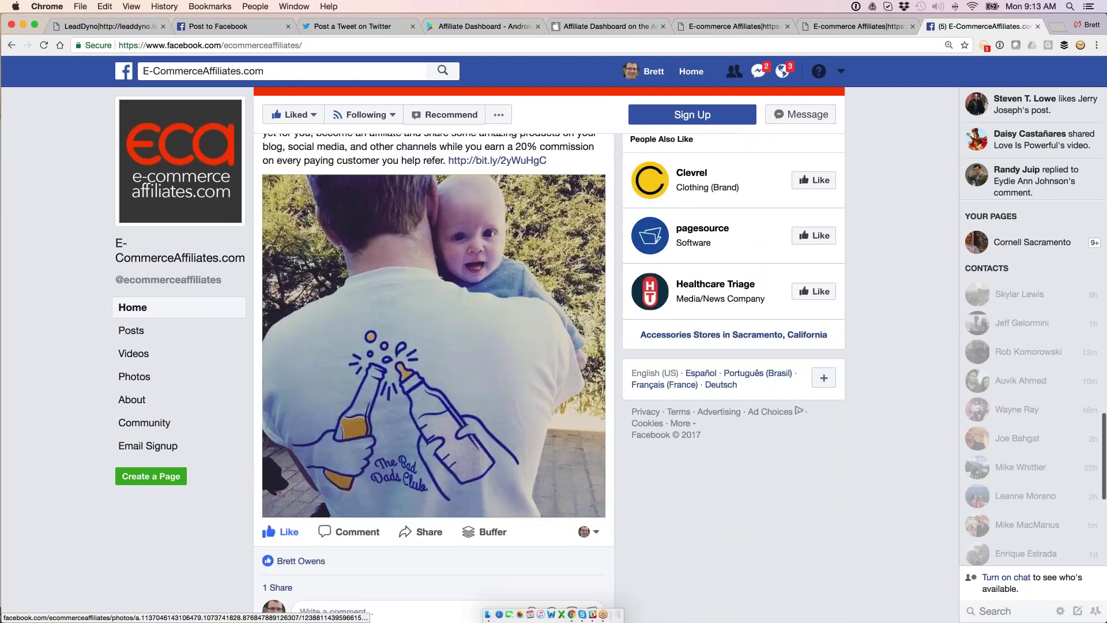
scroll(432, 372, down, 3)
scroll(432, 390, down, 3)
scroll(432, 389, down, 1)
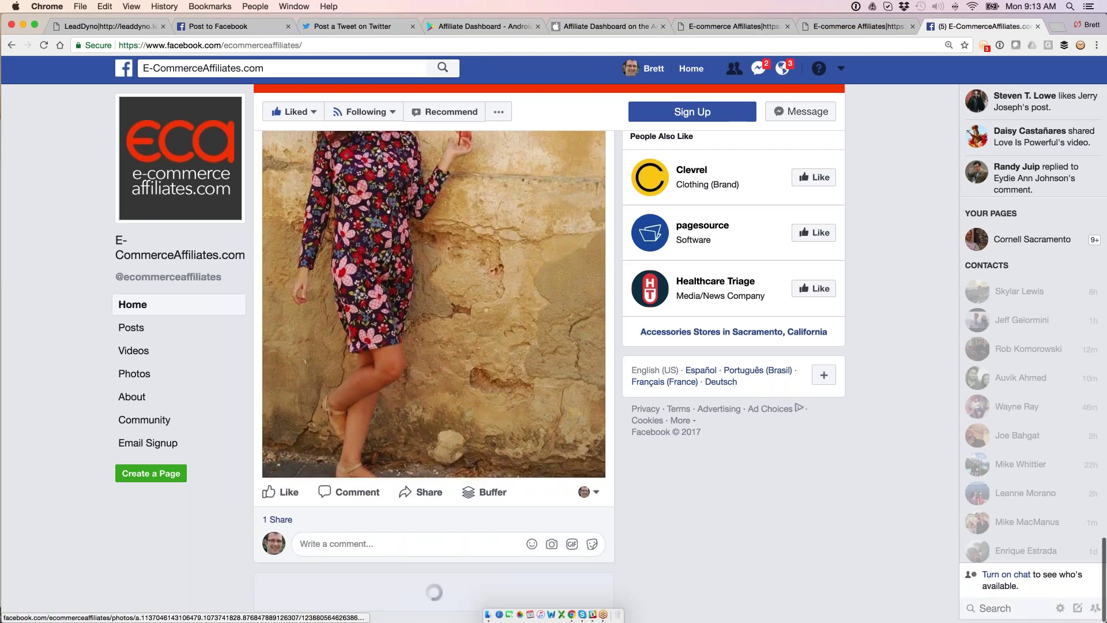
scroll(432, 390, down, 2)
scroll(433, 389, down, 2)
scroll(433, 389, down, 5)
scroll(432, 390, down, 3)
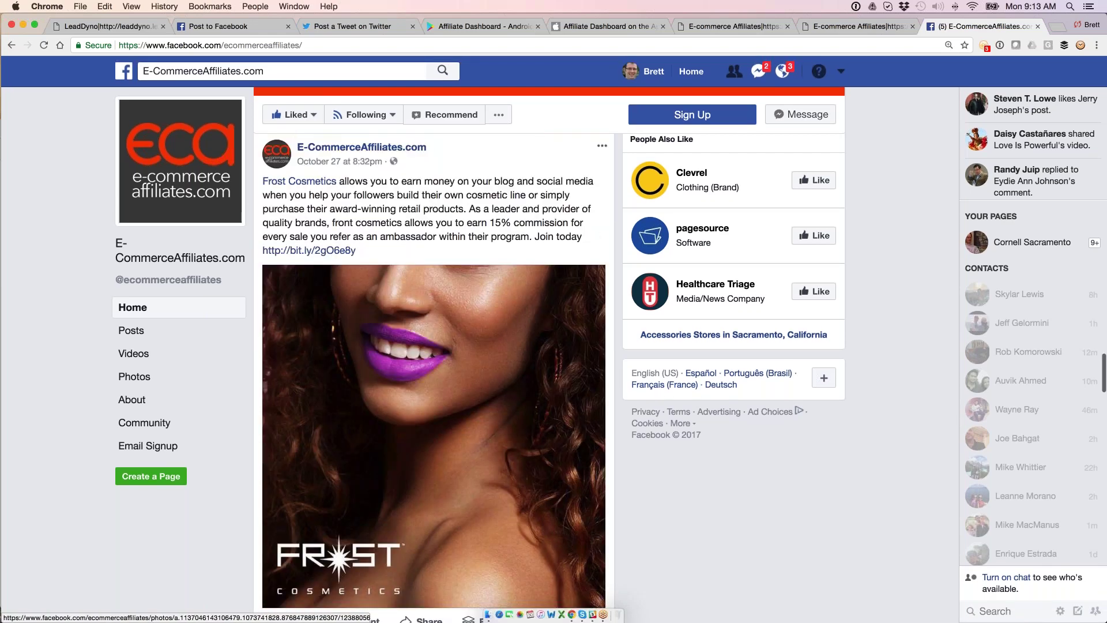
scroll(432, 390, down, 5)
scroll(432, 389, down, 2)
scroll(415, 300, down, 3)
scroll(415, 299, down, 4)
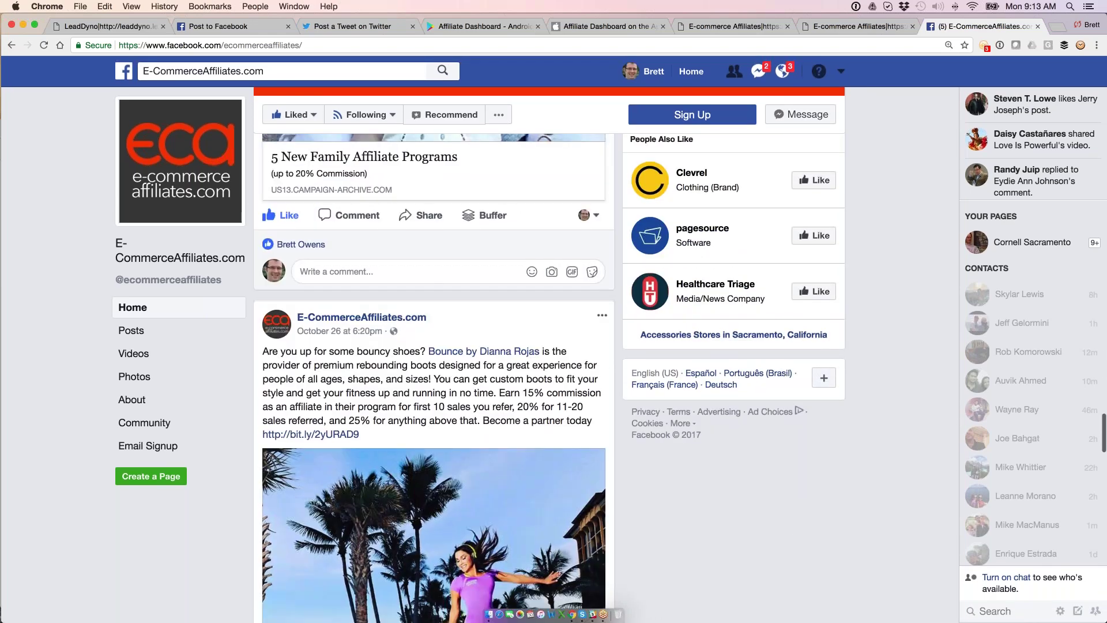
scroll(415, 300, up, 2)
click(414, 299)
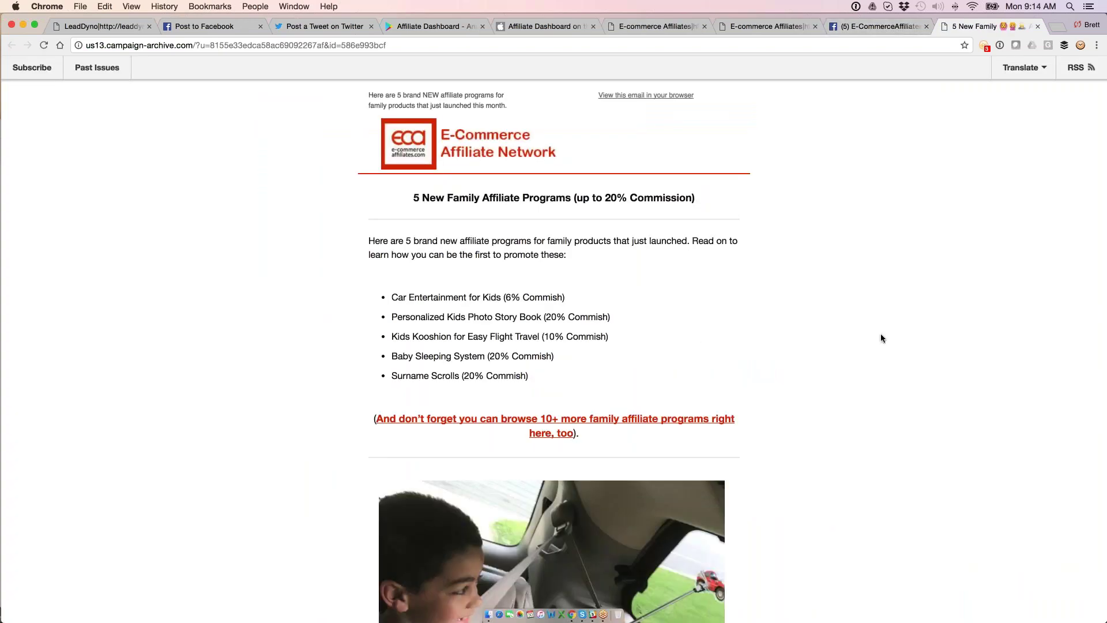
scroll(881, 336, down, 4)
scroll(881, 337, down, 1)
scroll(882, 338, down, 5)
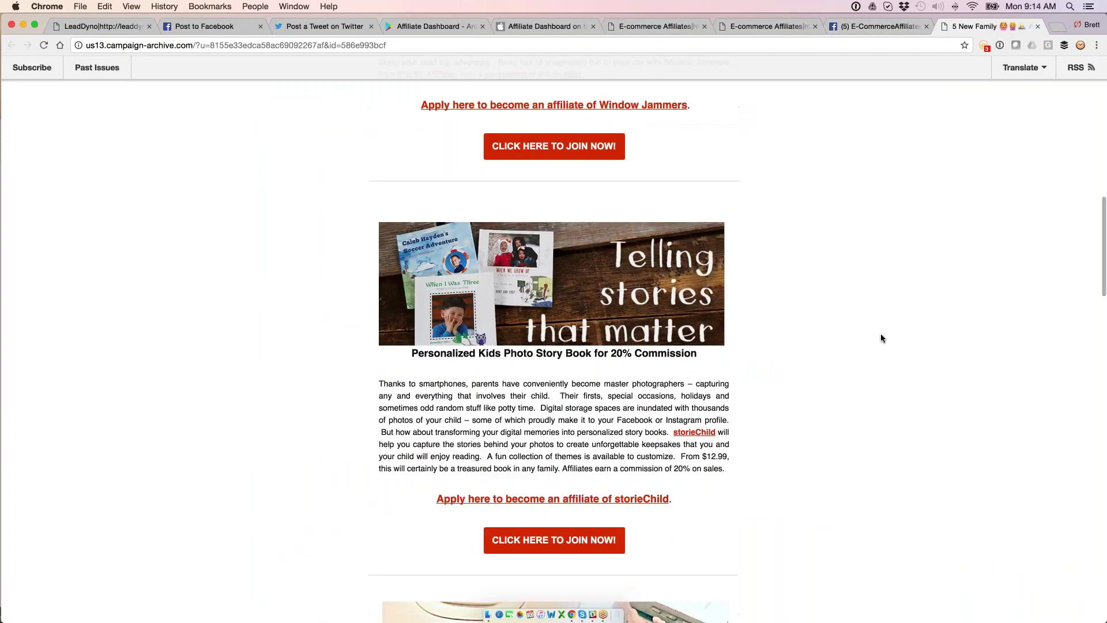
scroll(881, 338, down, 1)
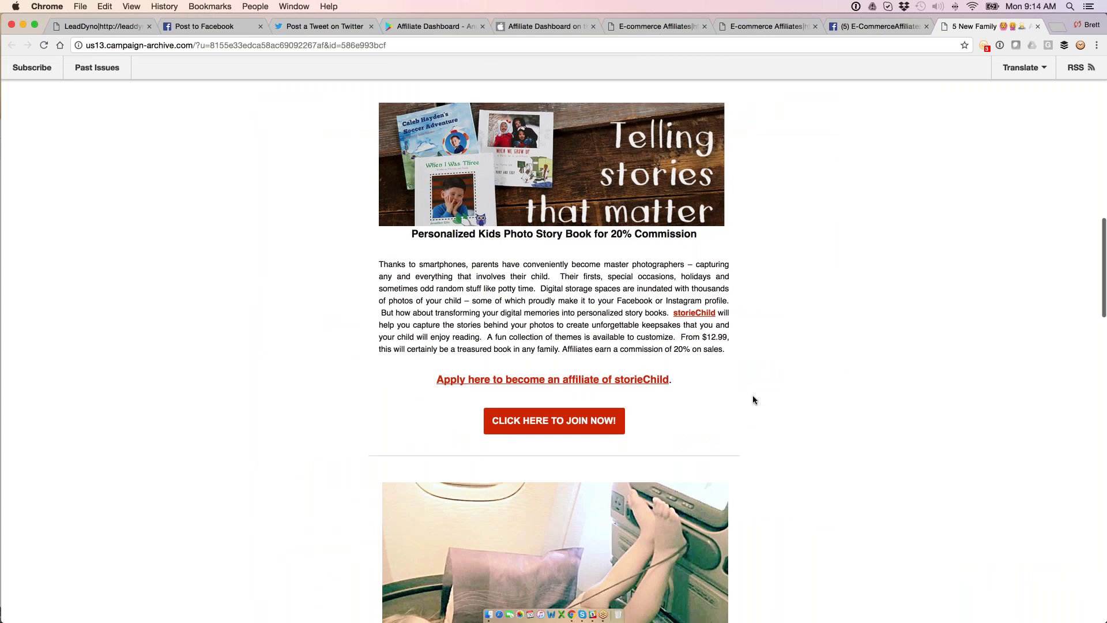
scroll(752, 395, down, 6)
scroll(753, 395, down, 2)
scroll(753, 395, down, 8)
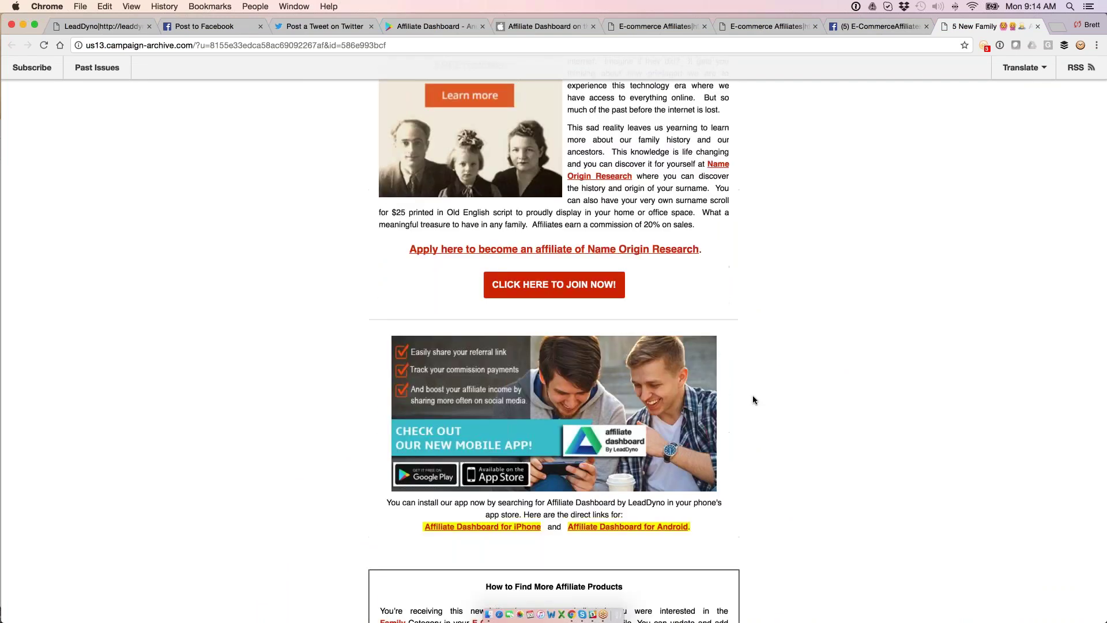
scroll(754, 455, down, 1)
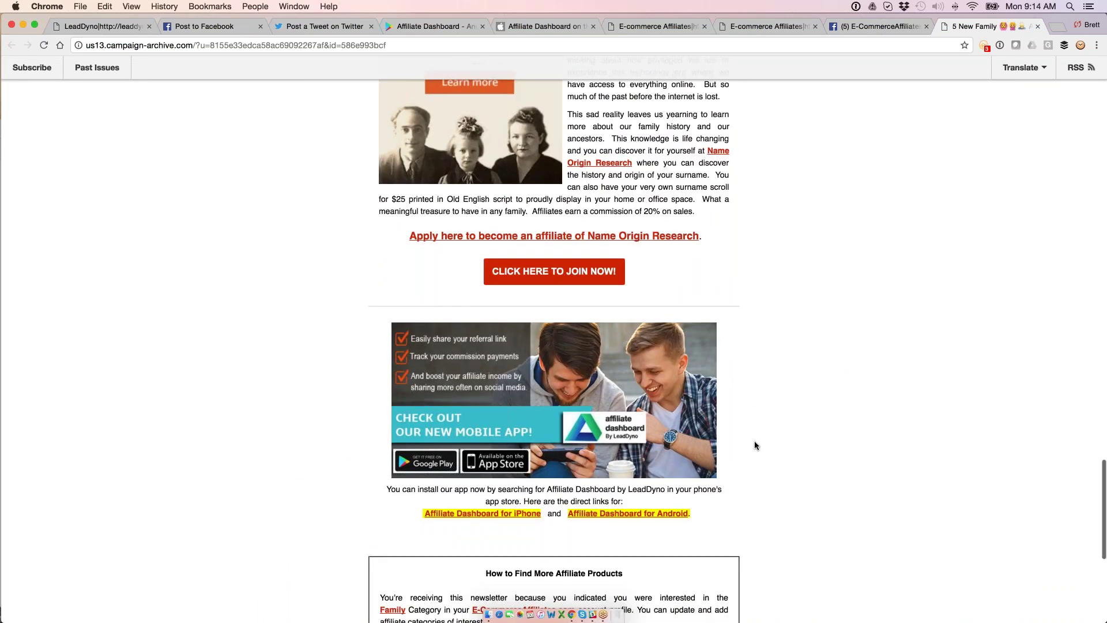
scroll(755, 442, down, 1)
scroll(754, 442, up, 5)
scroll(754, 443, up, 3)
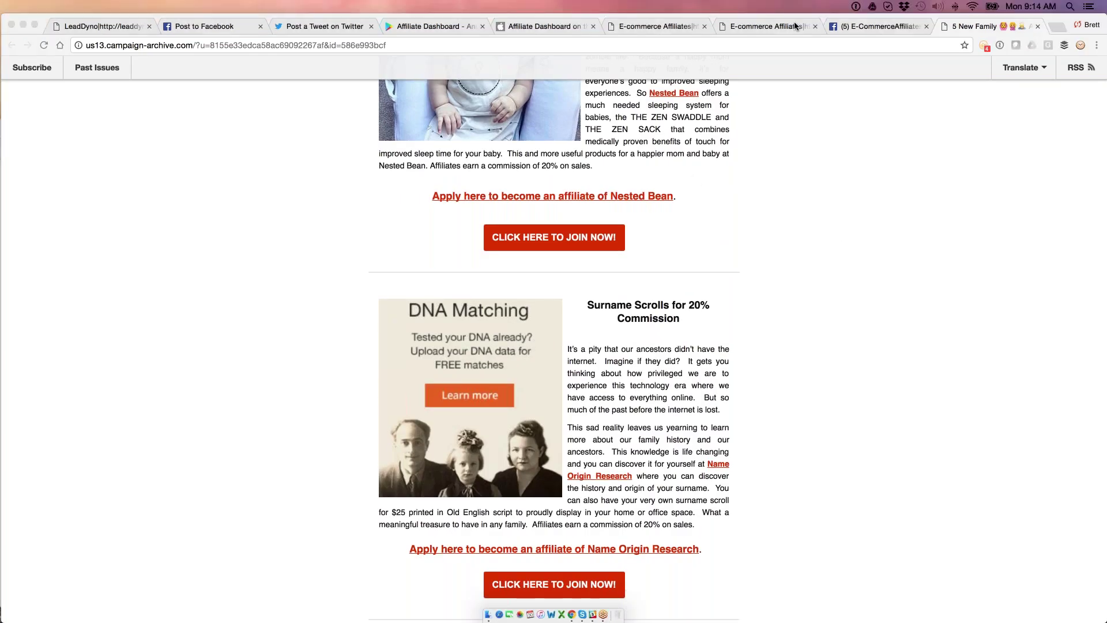
Pass through the E-commerce Affiliates tabs and go back to the LeadDyno tools page
click(778, 27)
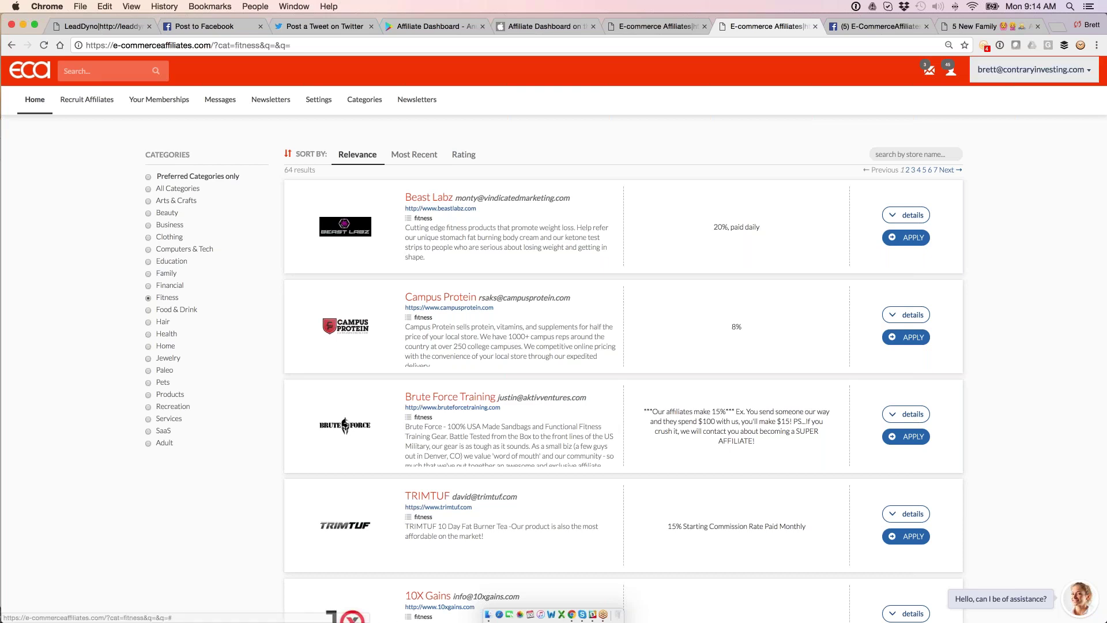
click(622, 28)
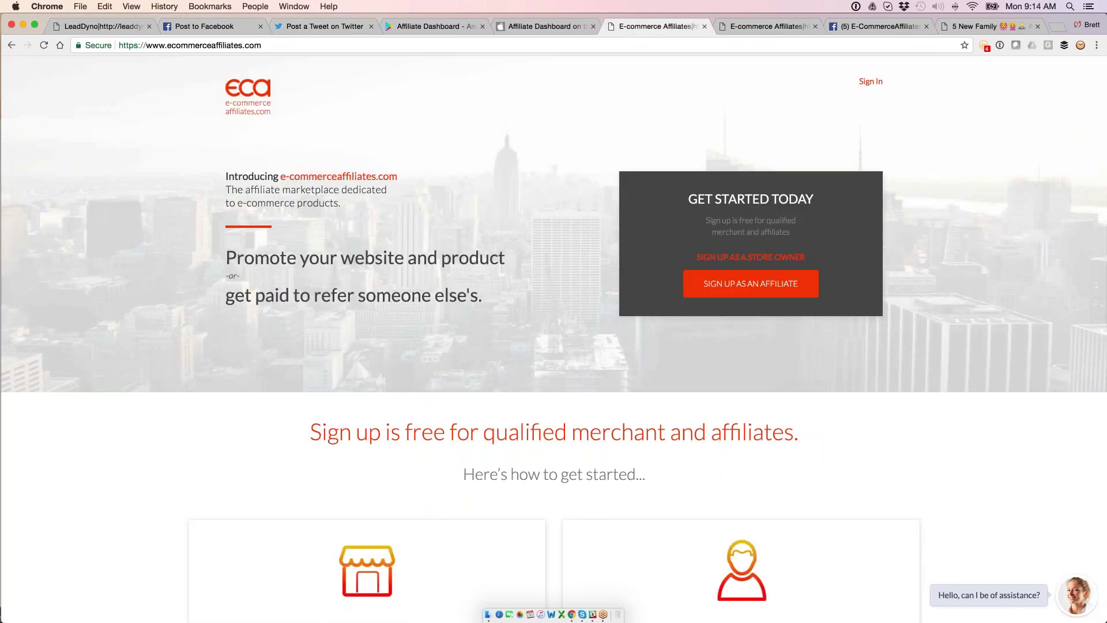
click(11, 45)
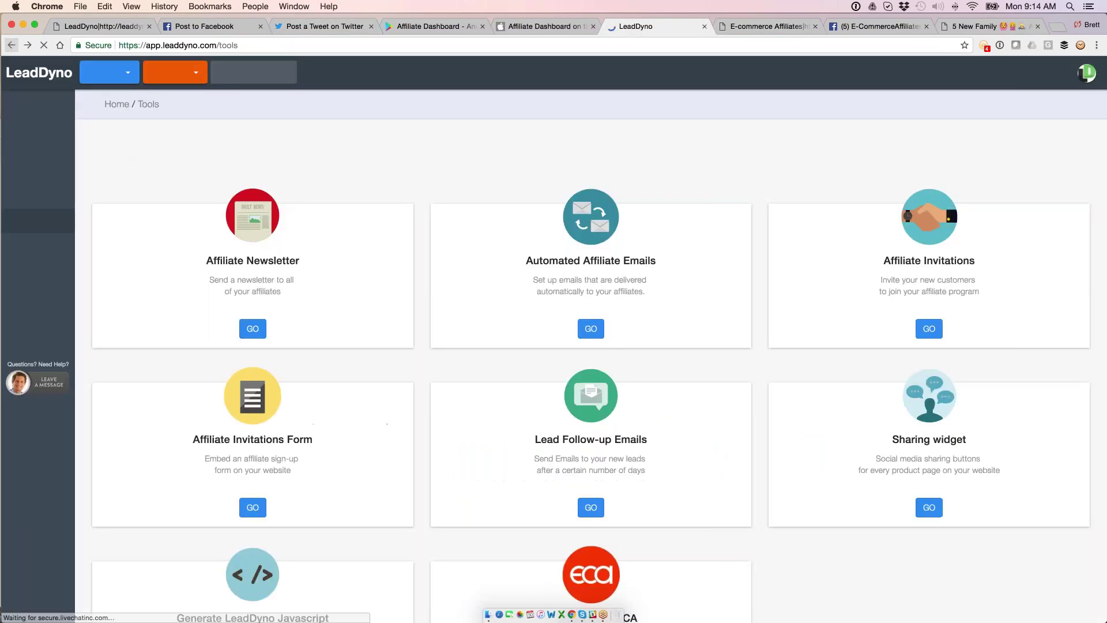
View the Pay Affiliate Commissions page and peek at the Pay Selected Affiliates options
key(super+Left)
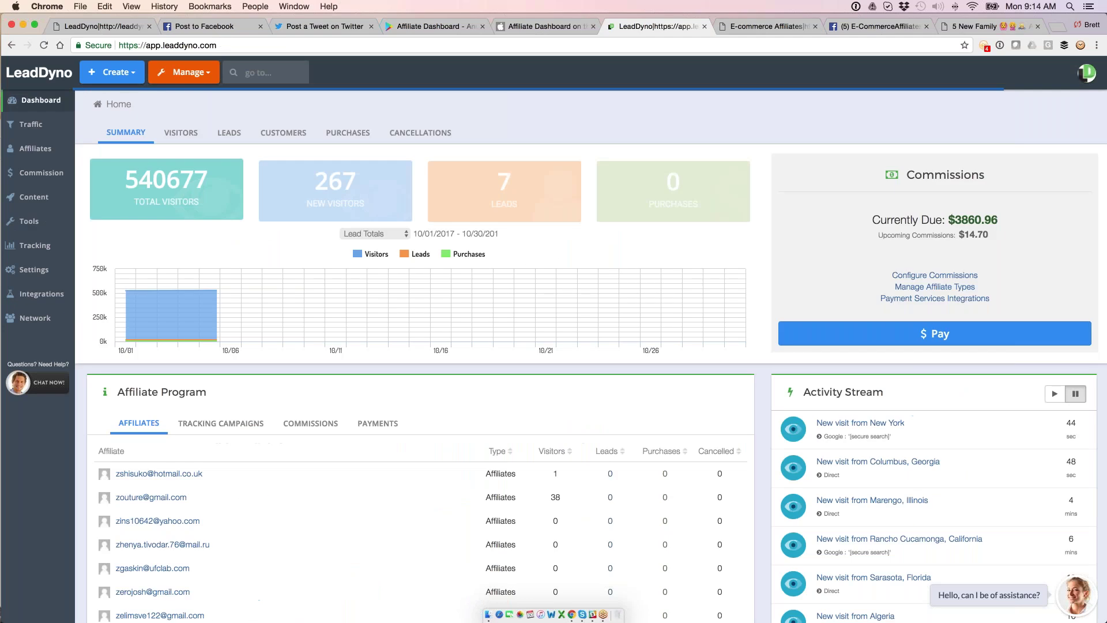
click(934, 334)
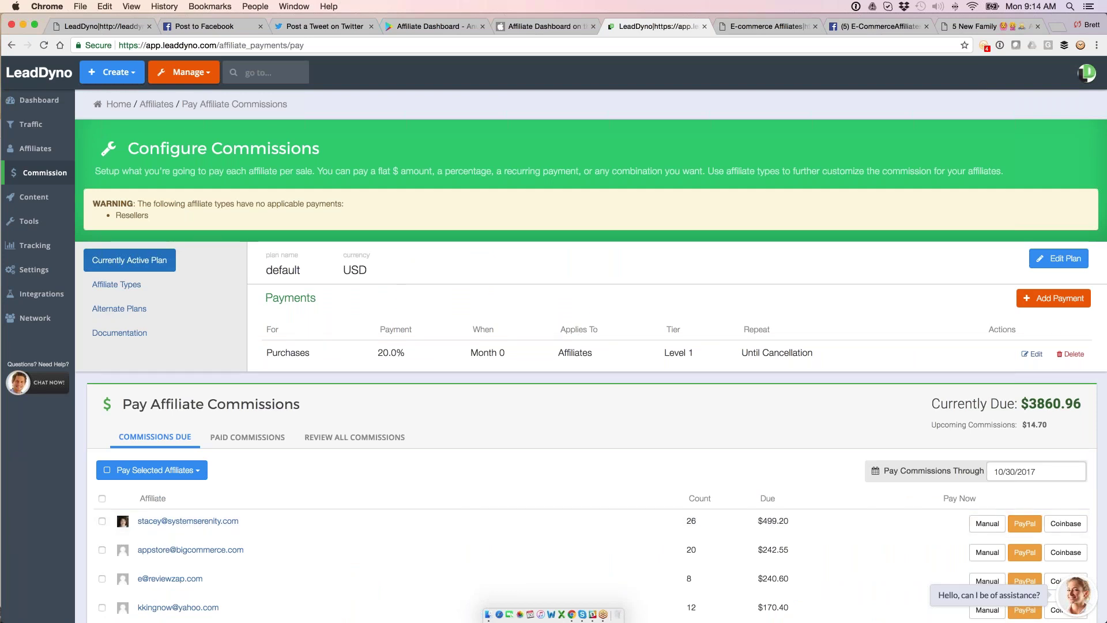
click(148, 471)
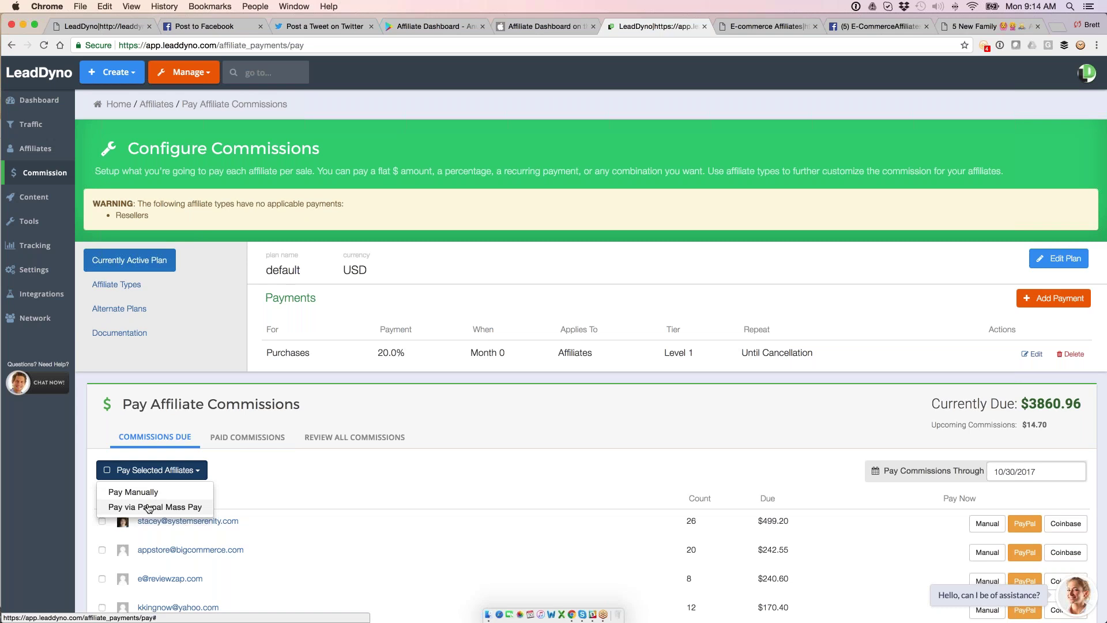
click(382, 466)
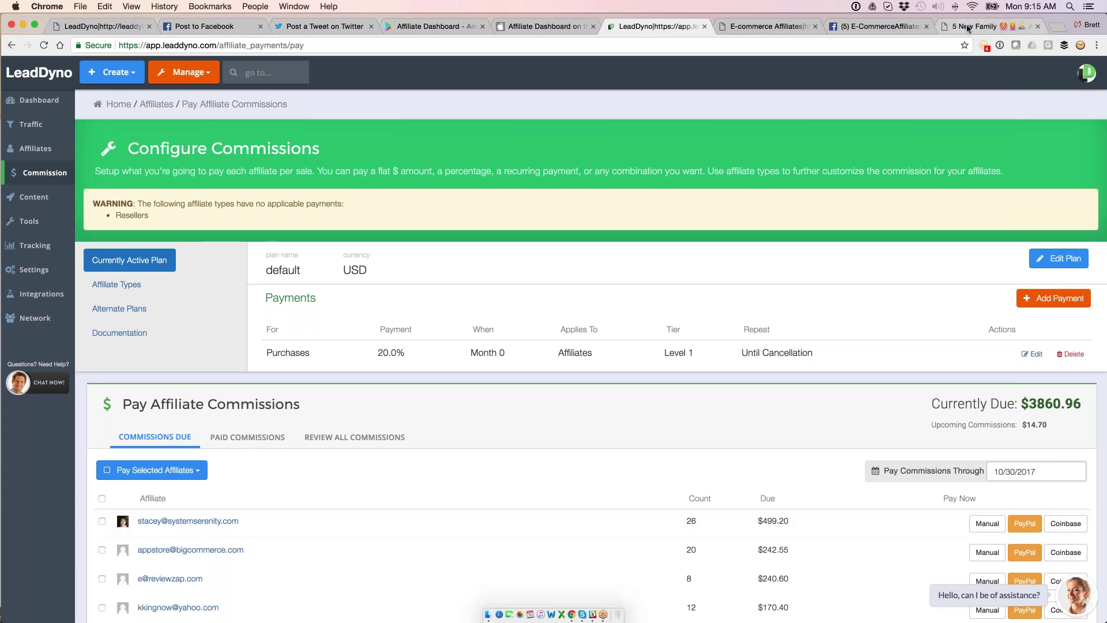
Return to the family affiliate programs newsletter tab, ready for a new address
click(986, 25)
click(863, 41)
text(l)
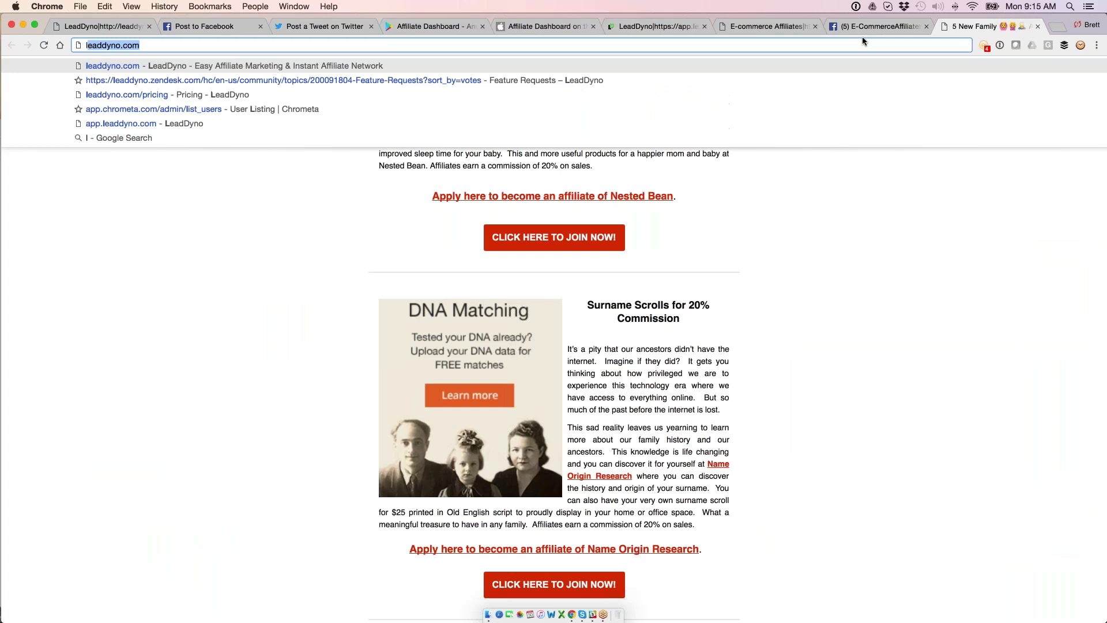
Load leaddyno.com's Contact Us page, then return to the commission payout page
key(Return)
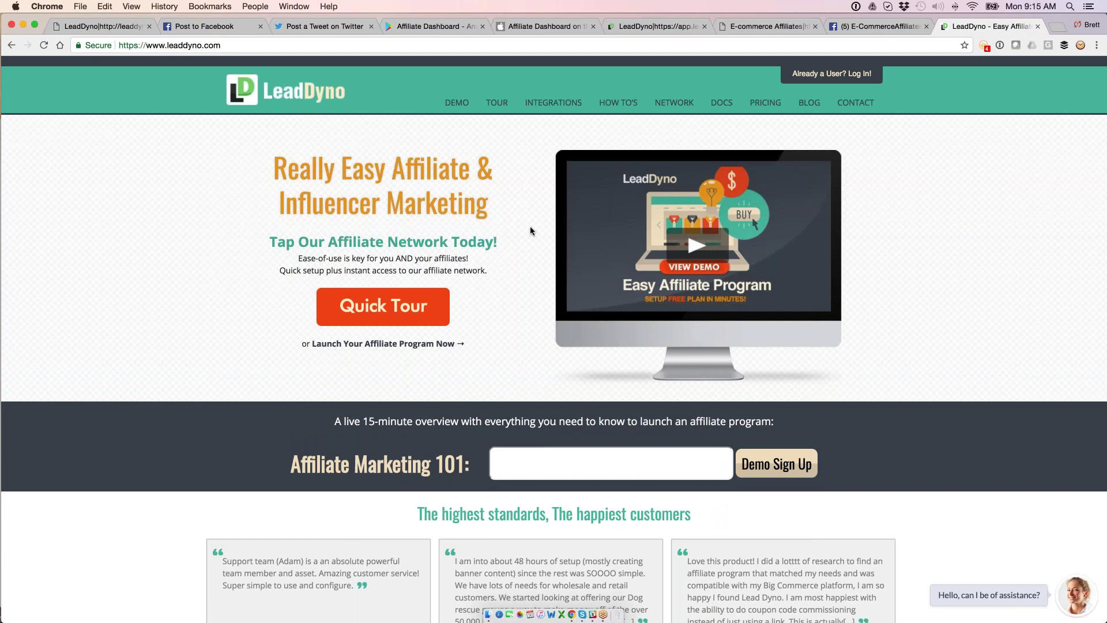
click(855, 102)
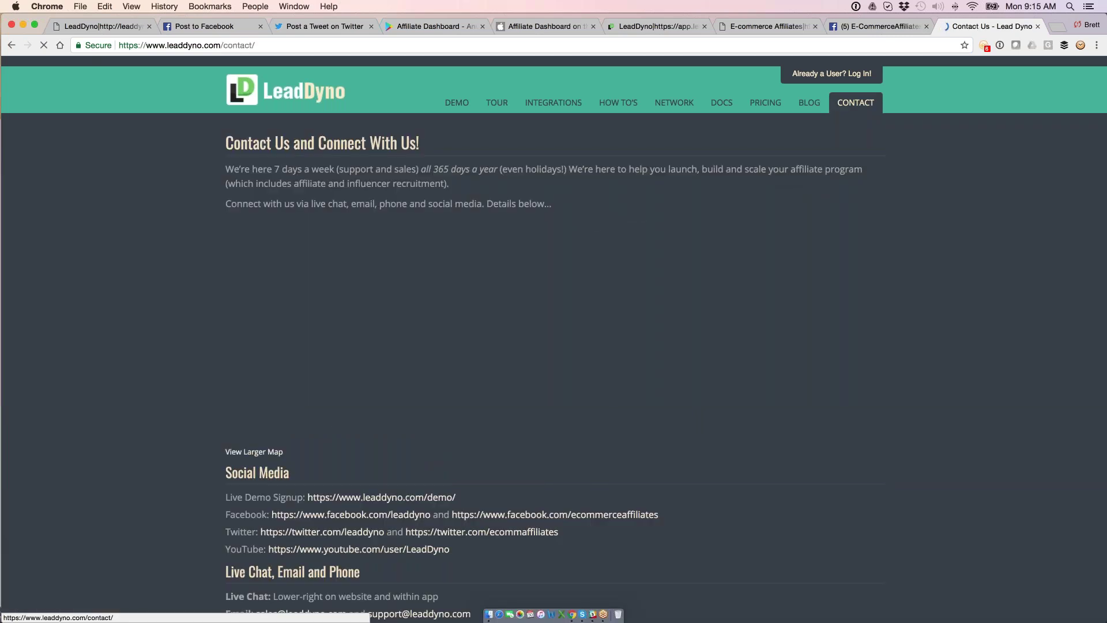
scroll(166, 413, down, 1)
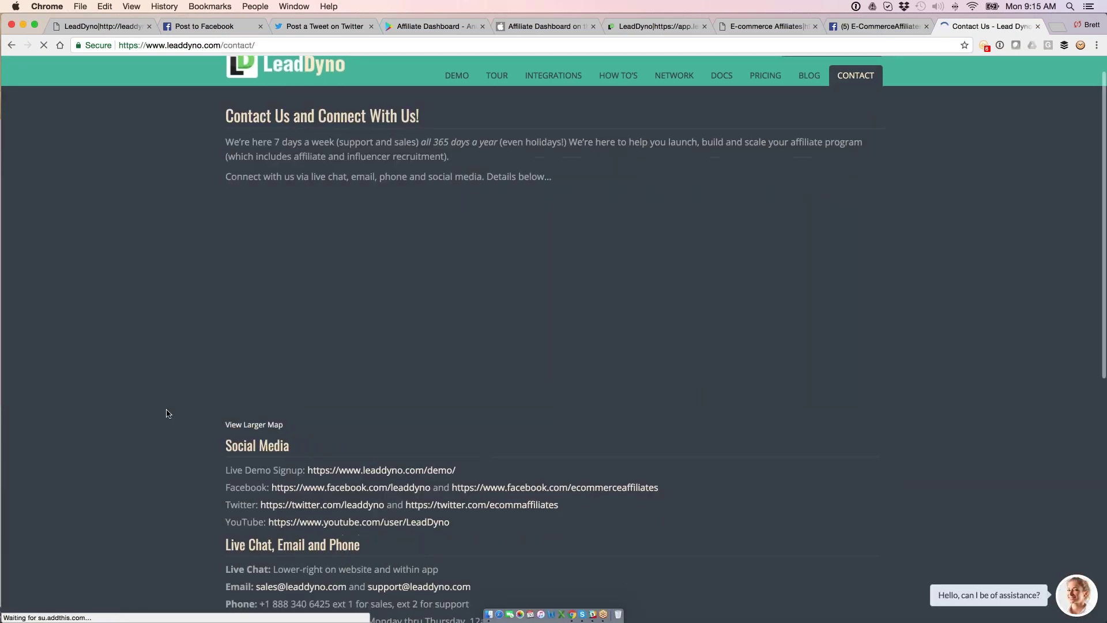
scroll(168, 413, down, 2)
scroll(851, 512, up, 1)
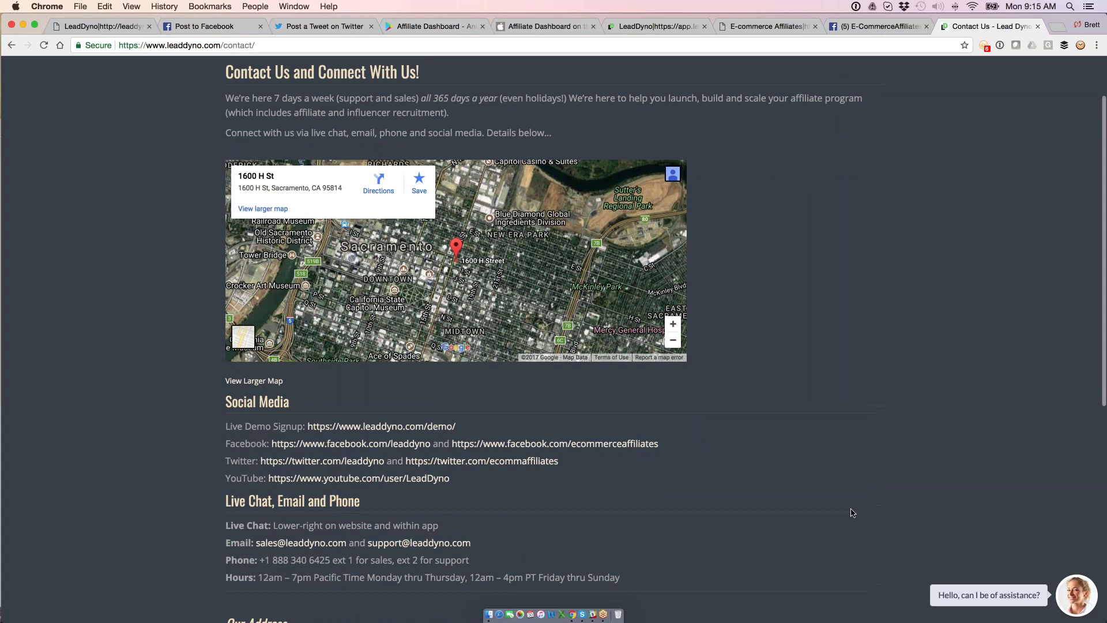
scroll(850, 512, up, 2)
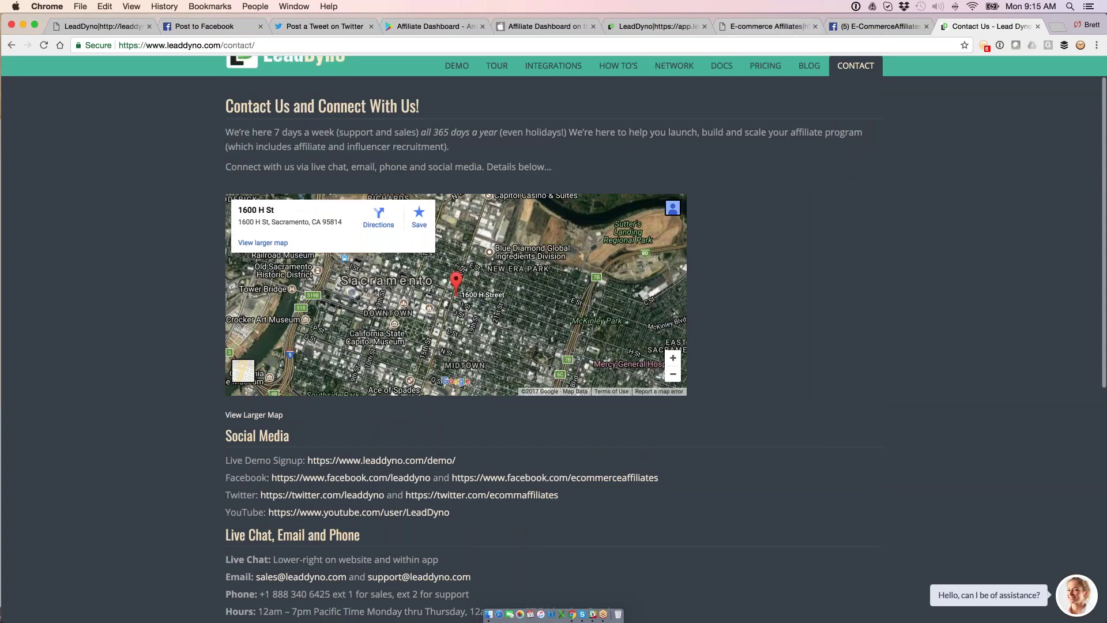
click(657, 26)
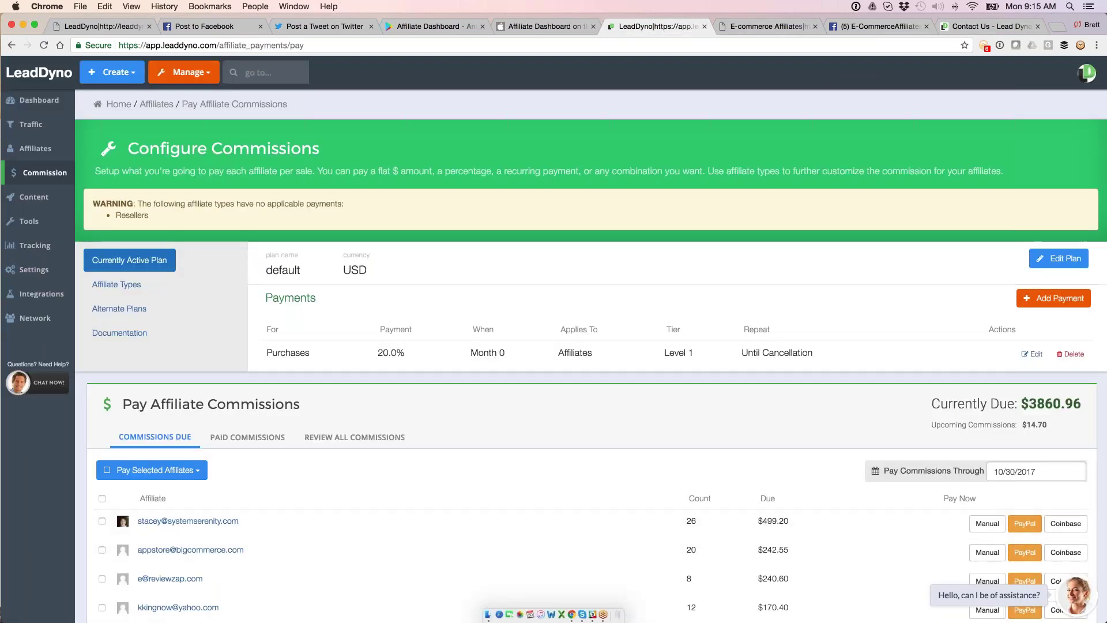
Bring the LeadDyno Contact Us page with support email, phone and hours back in front
click(985, 32)
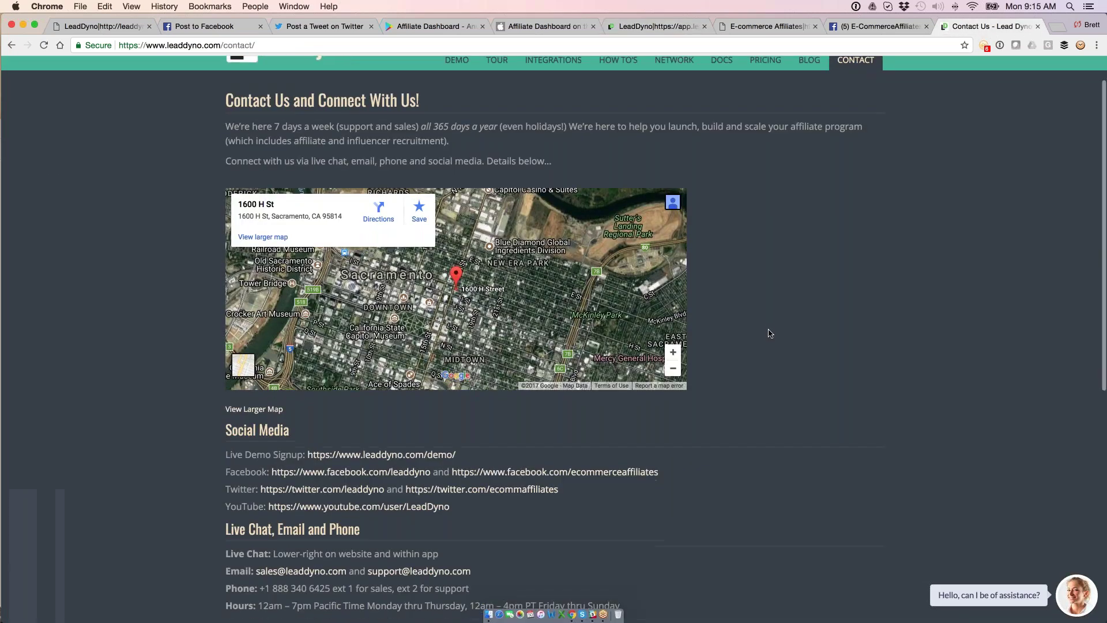
scroll(769, 333, down, 1)
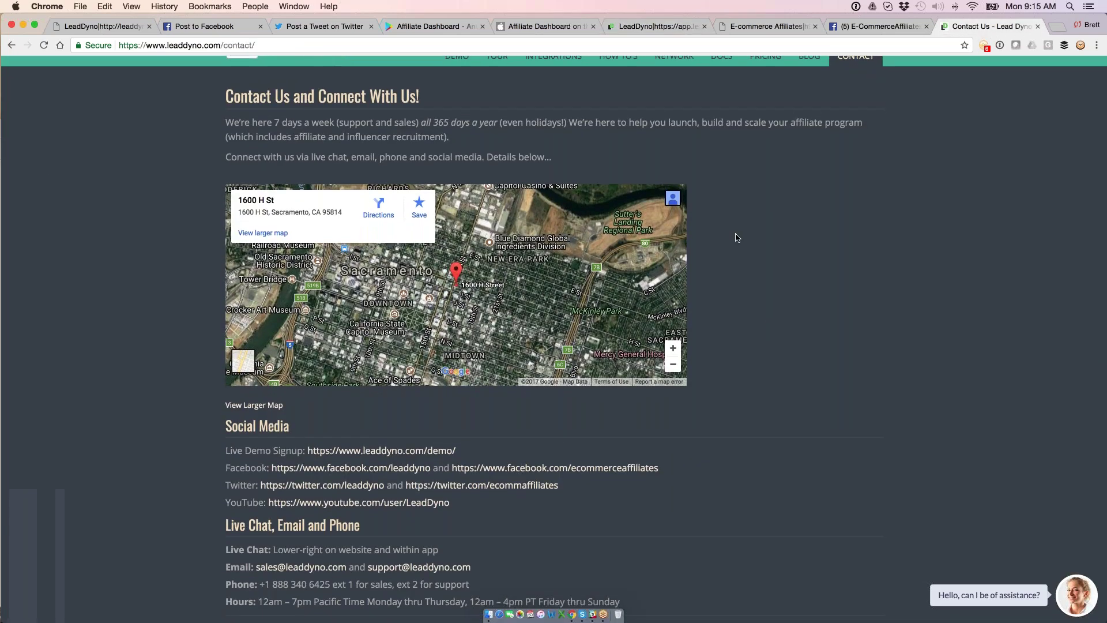